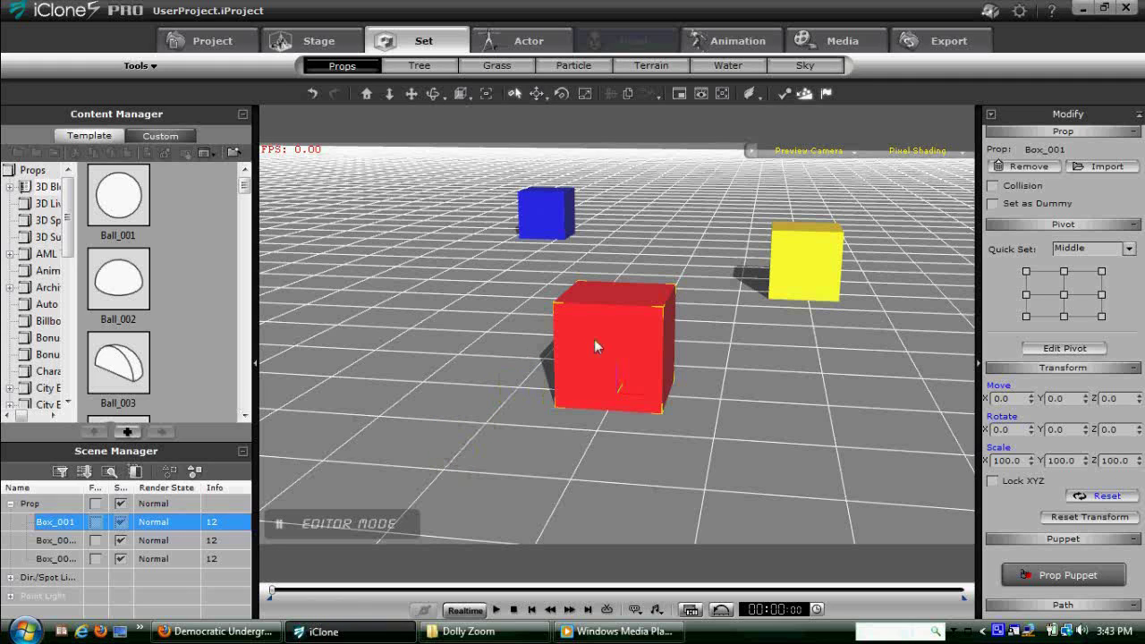
- Add a new camera to the cube scene while staying in the preview camera view
left_click(792, 267)
left_click(595, 214)
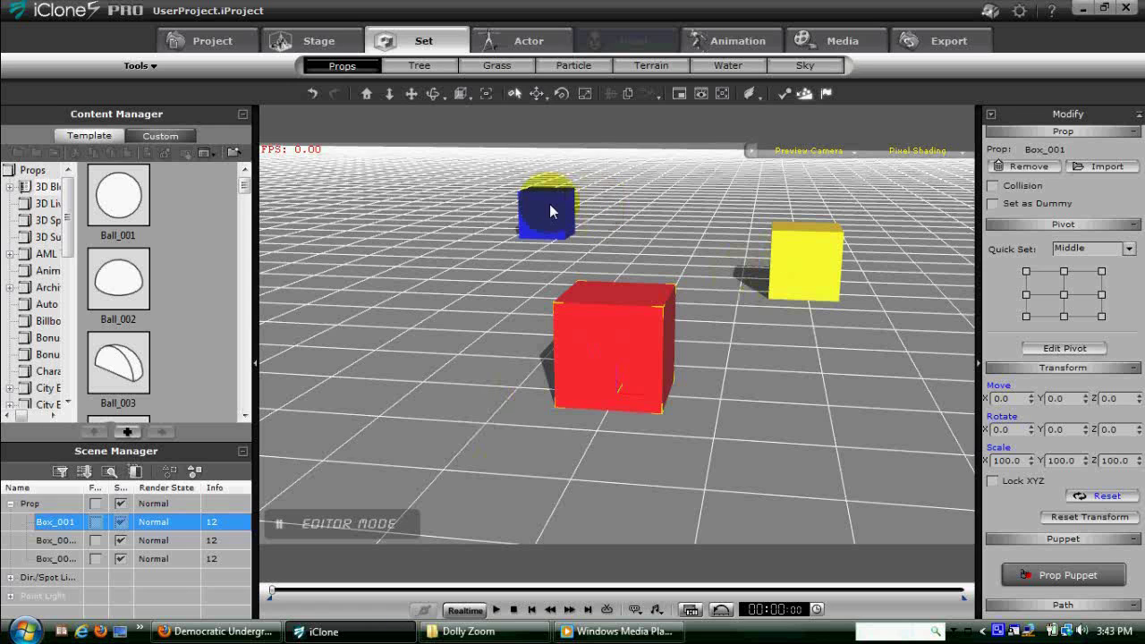
left_click(809, 150)
left_click(1102, 166)
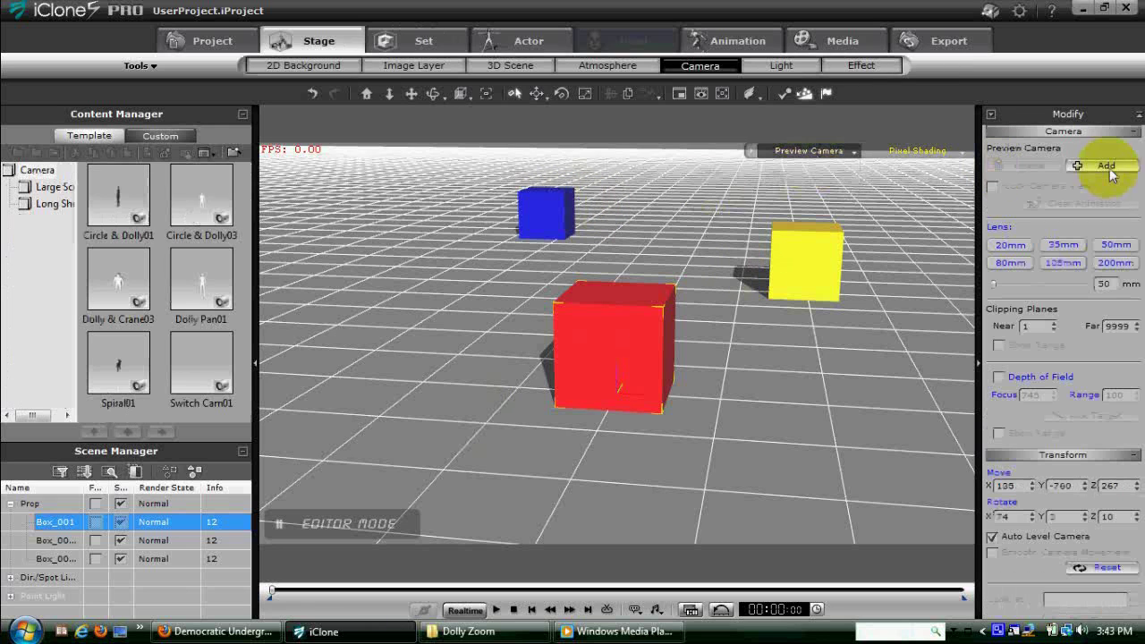
left_click(852, 159)
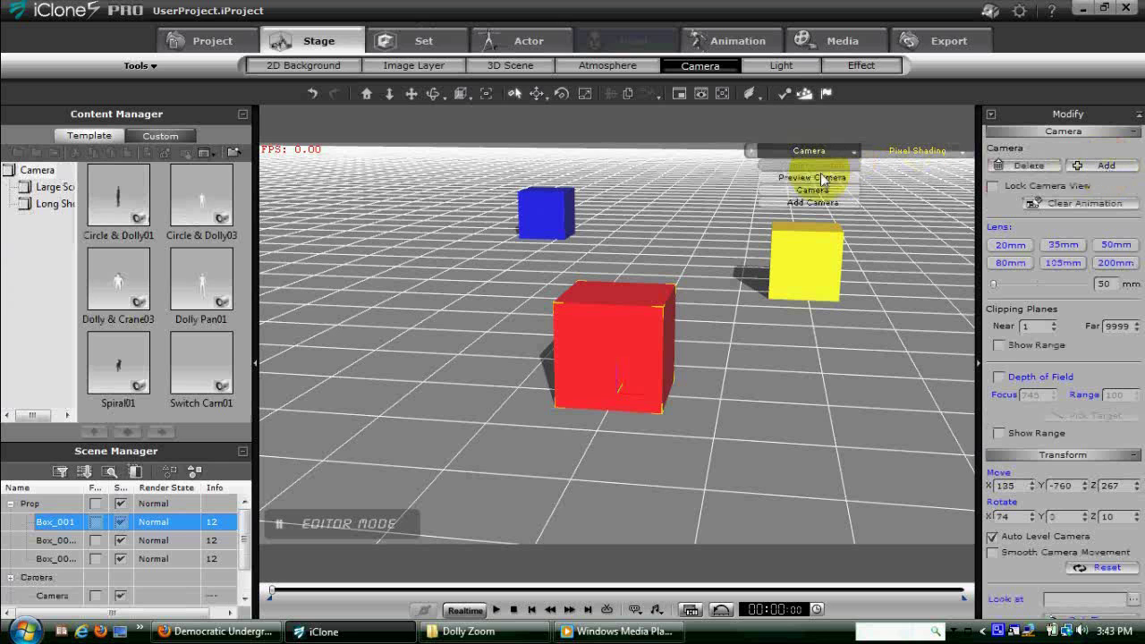
left_click(809, 166)
- Orbit and pull back the preview view, then look through the new 50 mm Camera
left_click(433, 93)
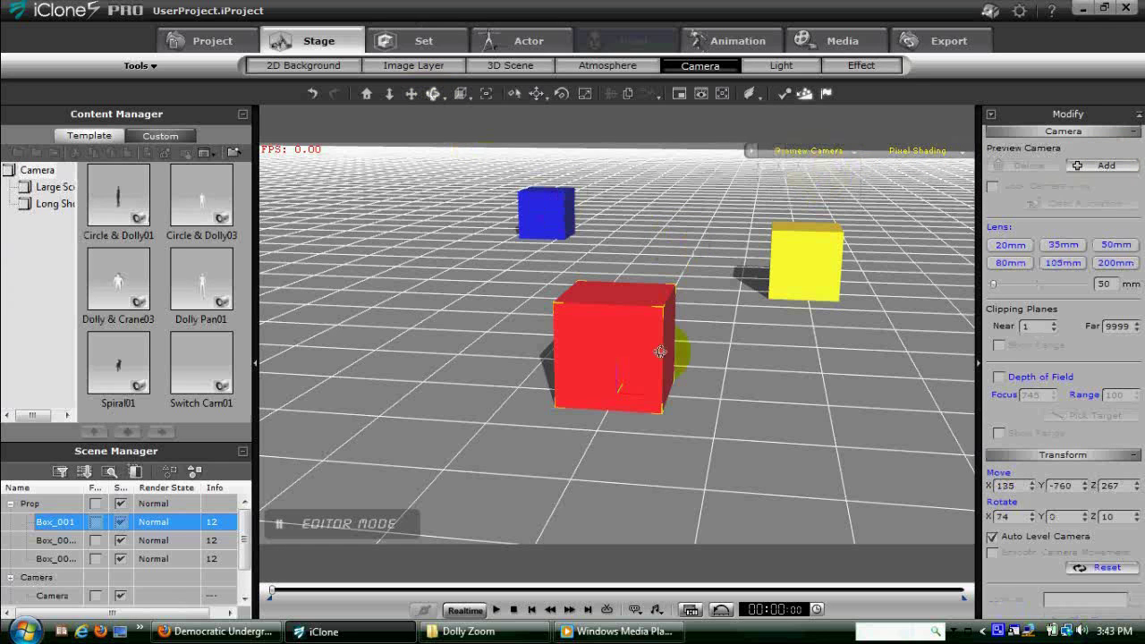
left_click_drag(684, 349, 572, 170)
left_click(389, 94)
left_click_drag(602, 374, 660, 408)
left_click(996, 632)
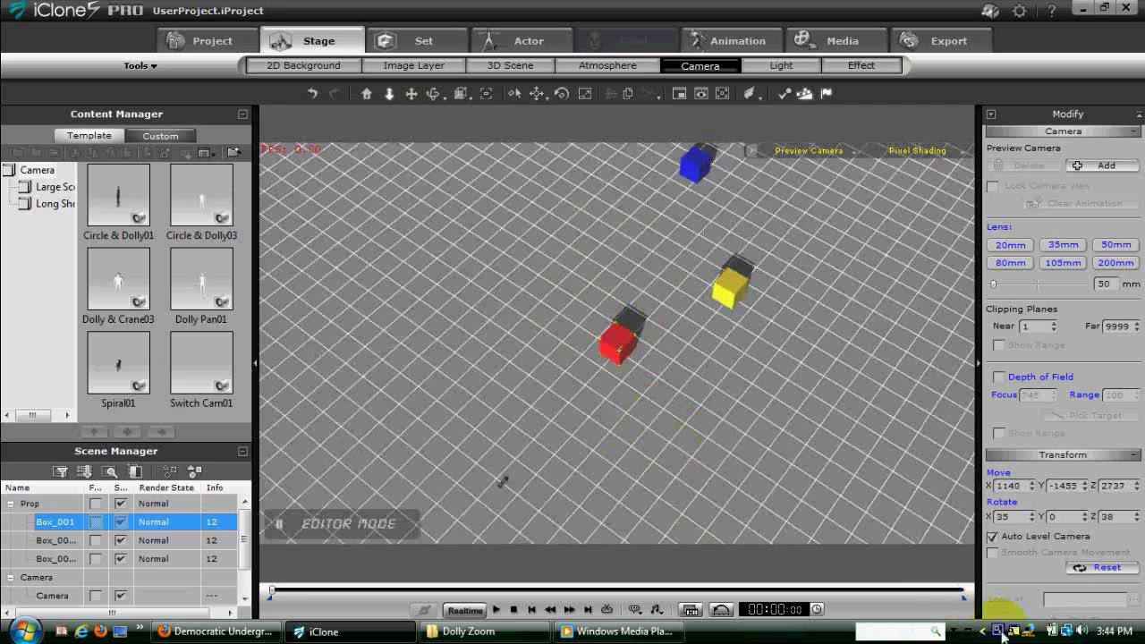
left_click(865, 464)
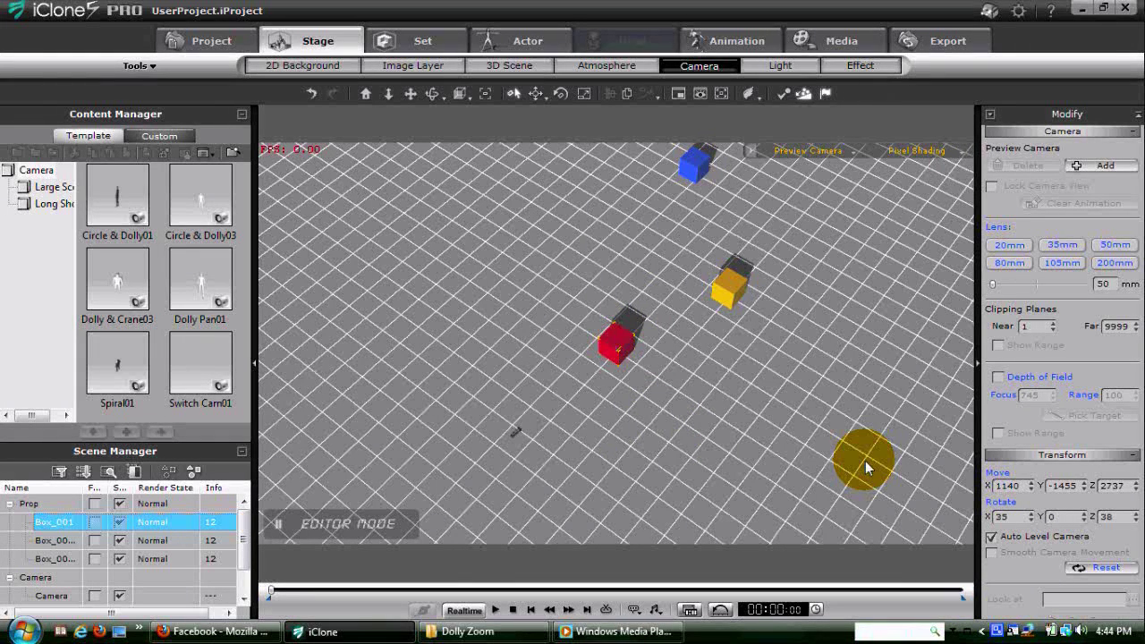
left_click_drag(865, 460, 864, 180)
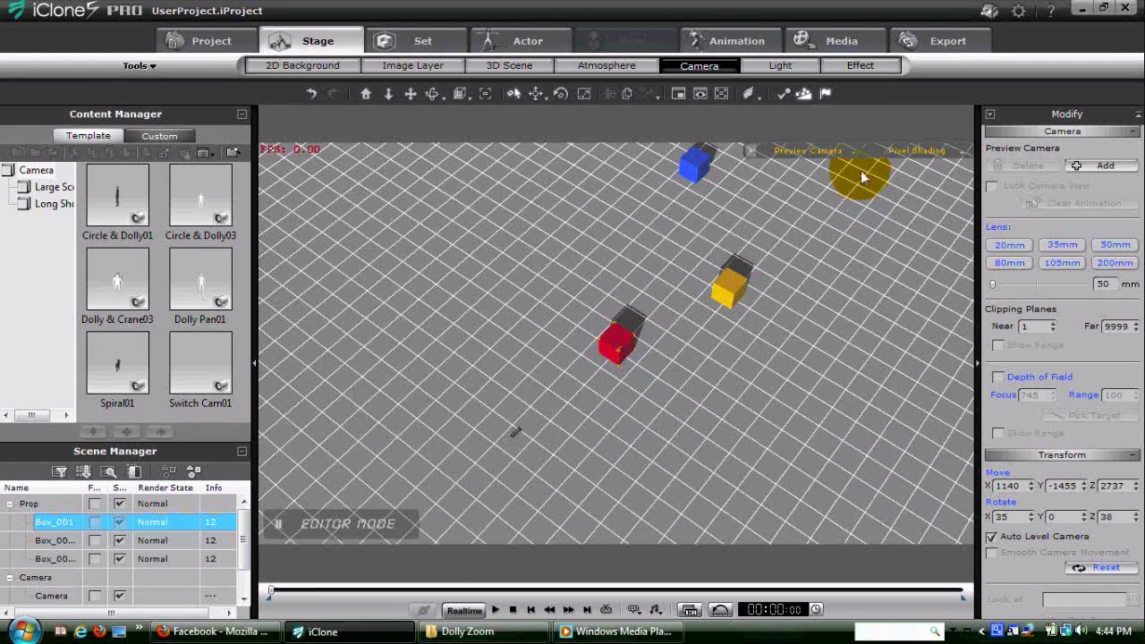
left_click(809, 151)
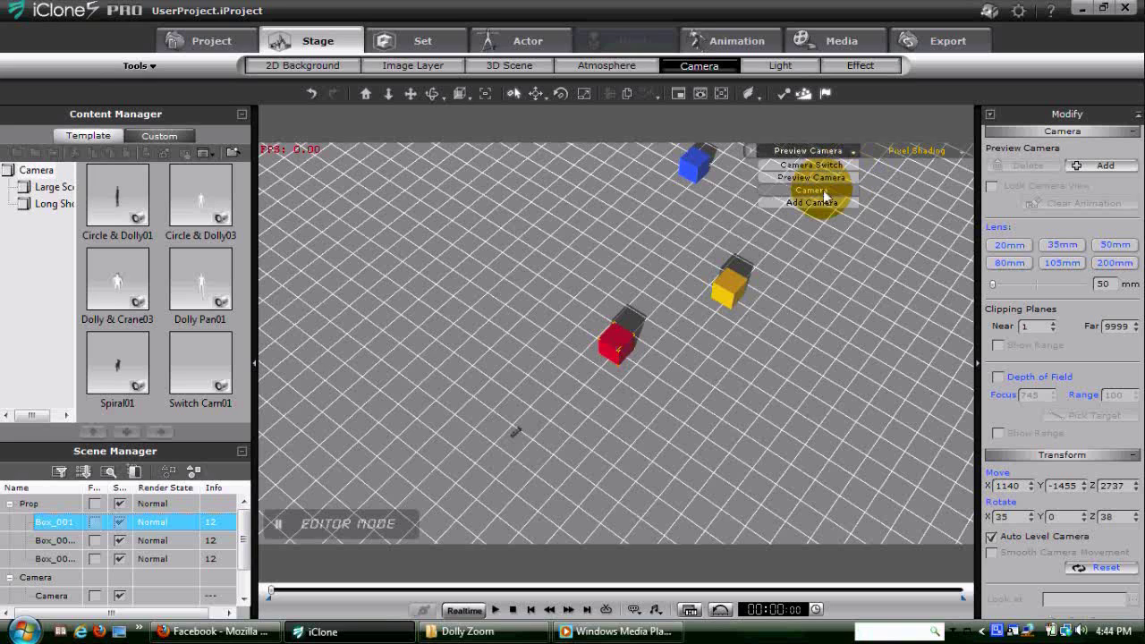
left_click(824, 191)
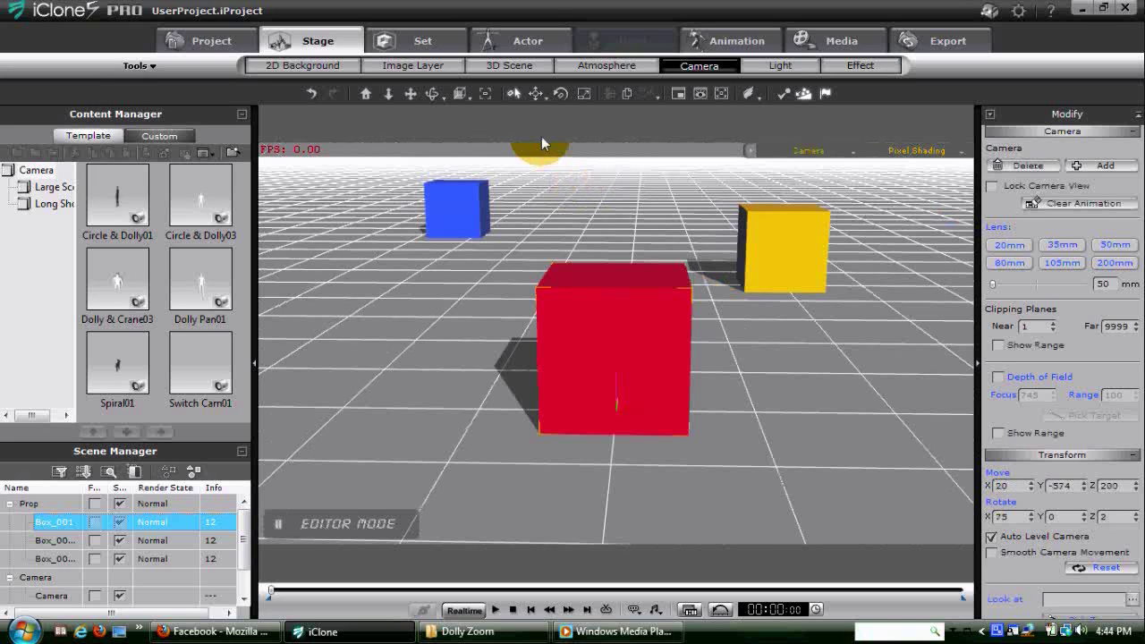
- Nudge the new camera's position slightly and fit it with a wide 20 mm lens
left_click(433, 94)
left_click_drag(578, 296, 577, 309)
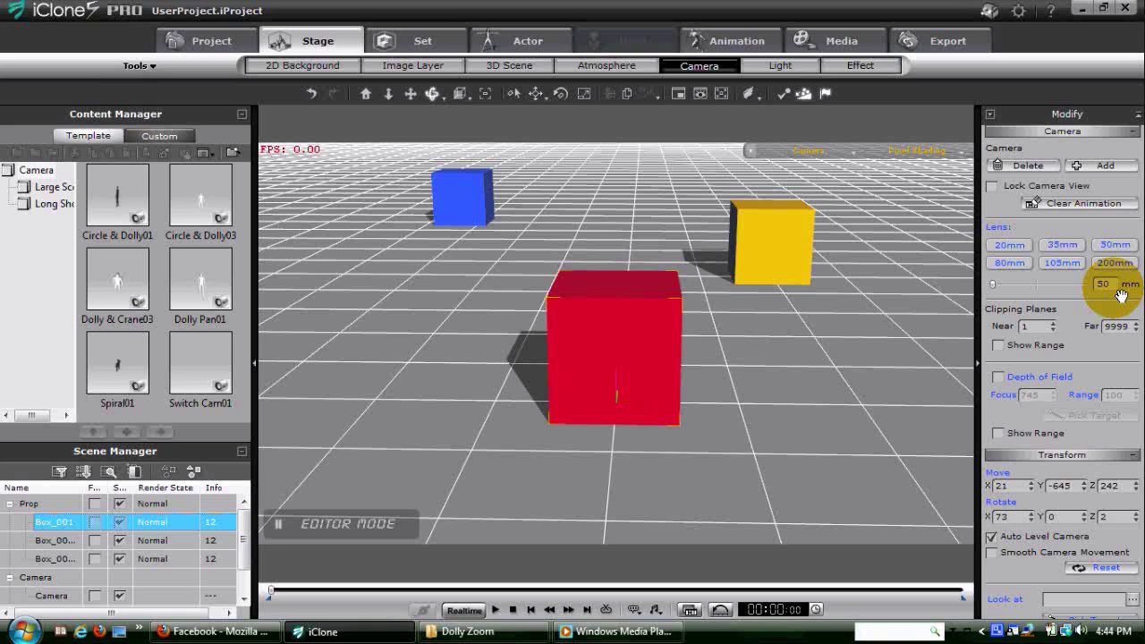
left_click(1010, 245)
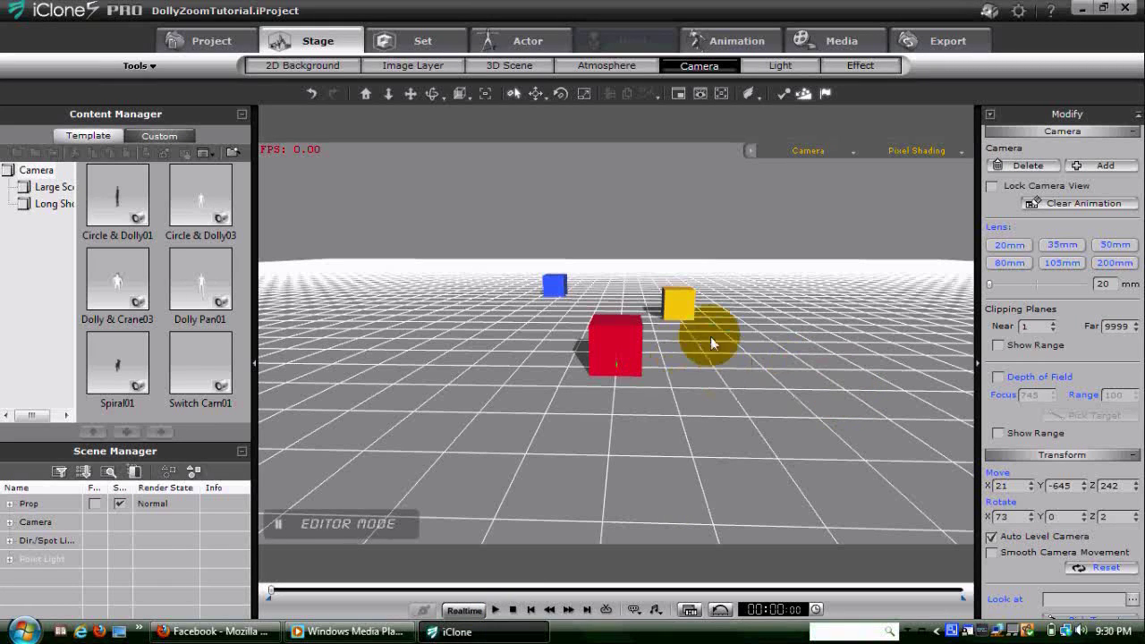
- Switch the camera to a 105 mm lens and tilt it up to a level Rotate X of 90
left_click(1055, 264)
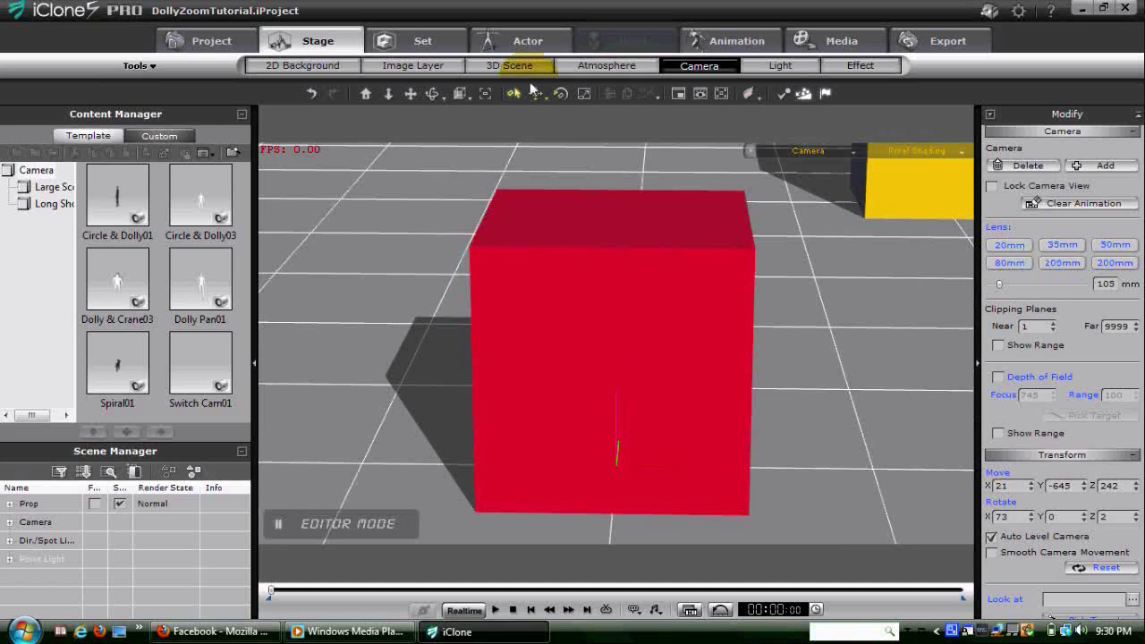
left_click(435, 95)
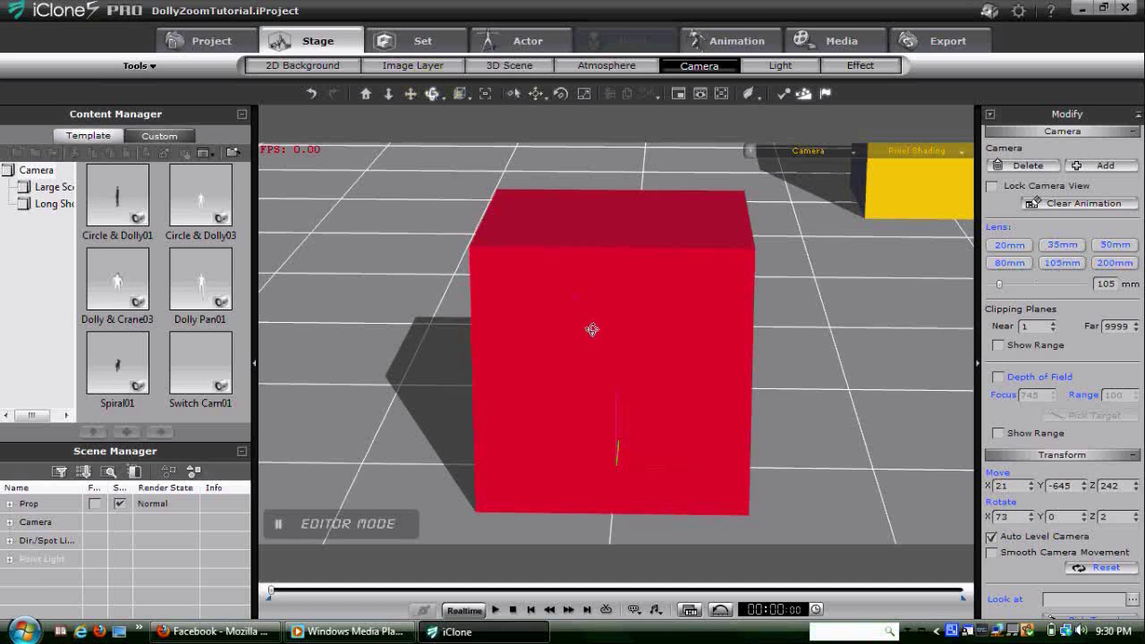
left_click_drag(593, 328, 596, 244)
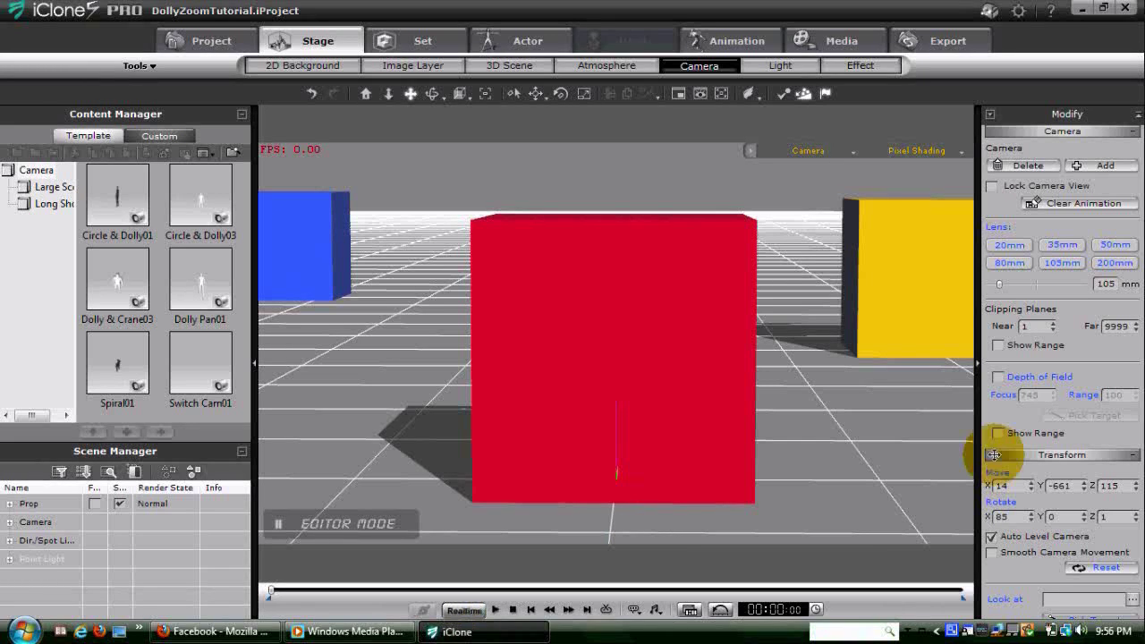
left_click(1033, 517)
left_click(1033, 517)
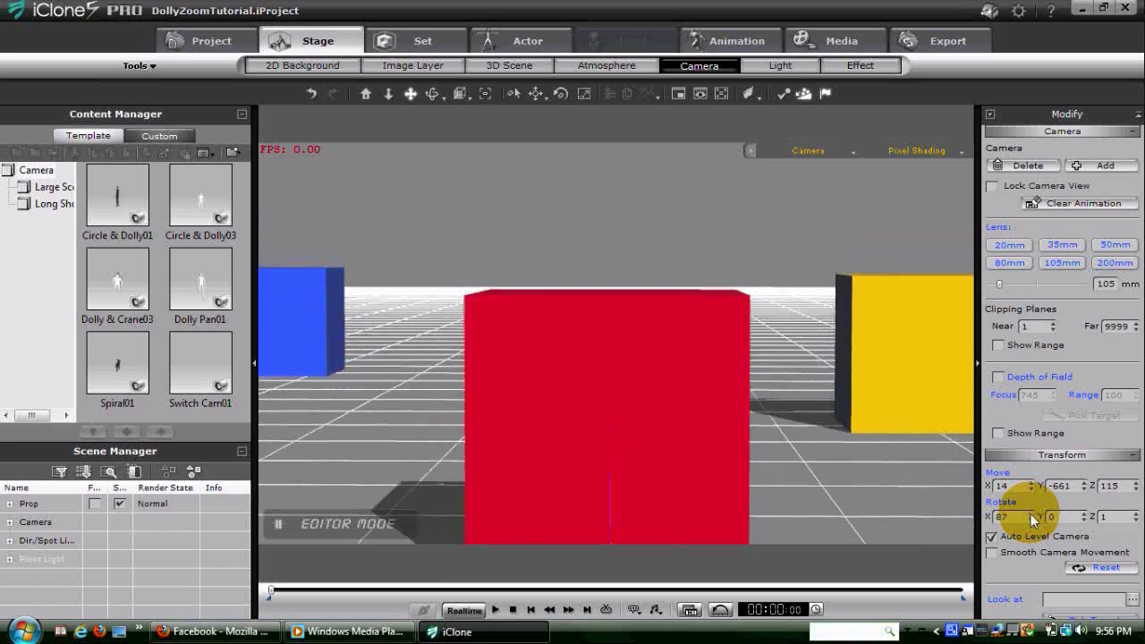
left_click(1033, 517)
left_click(1033, 517)
left_click(1033, 516)
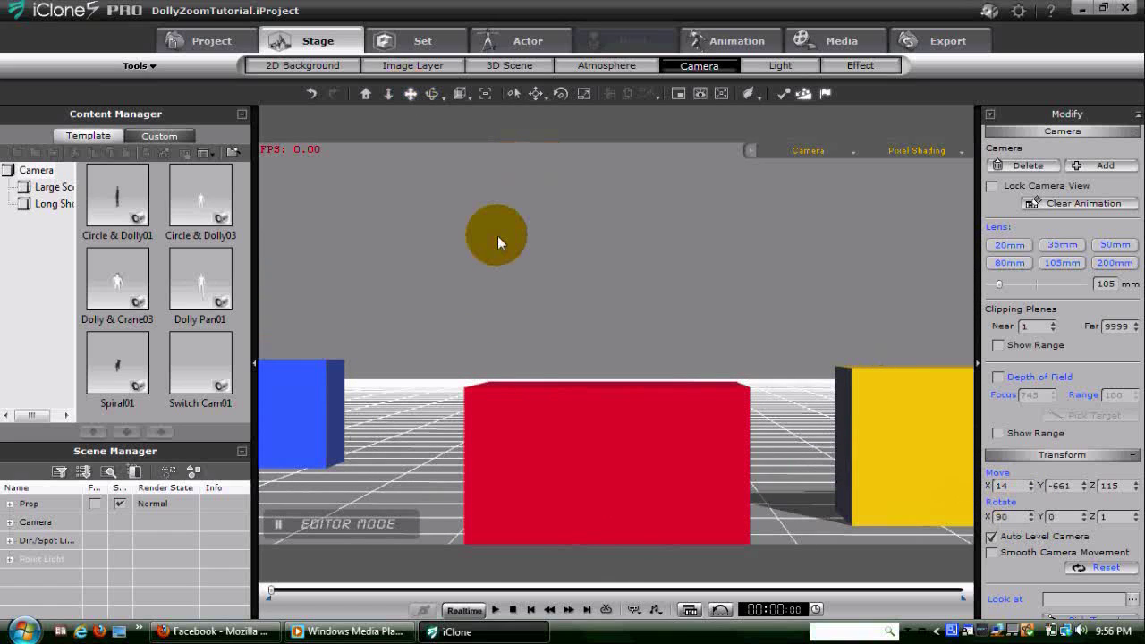
- Dolly and pan the camera to centre the red cube, pulling back to Y -1389
left_click_drag(619, 447, 623, 278)
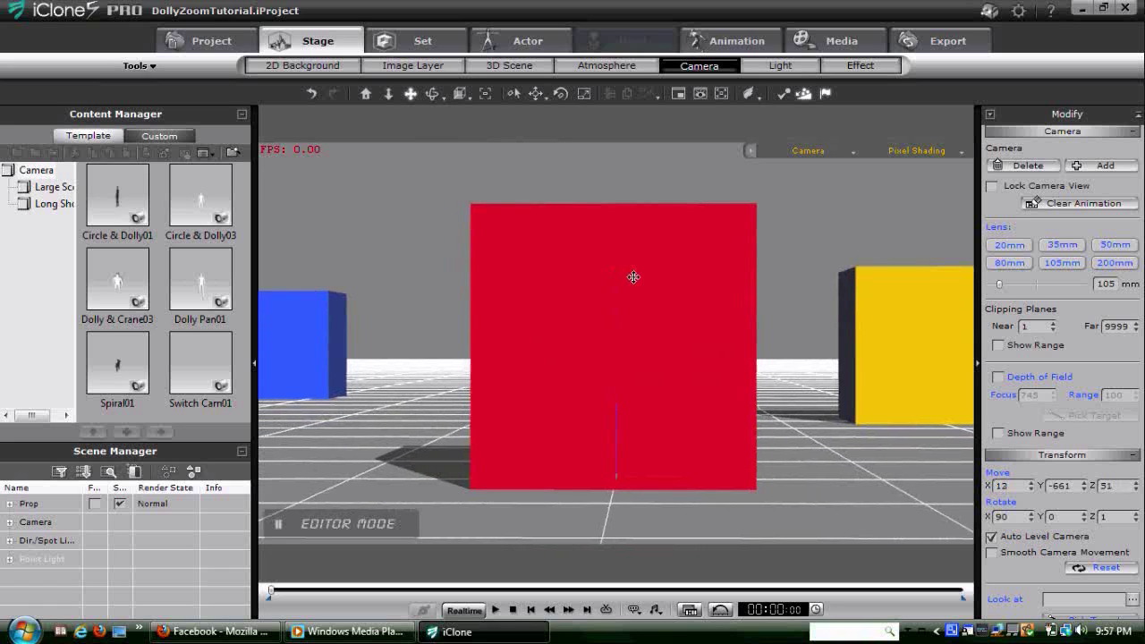
left_click_drag(633, 277, 600, 325)
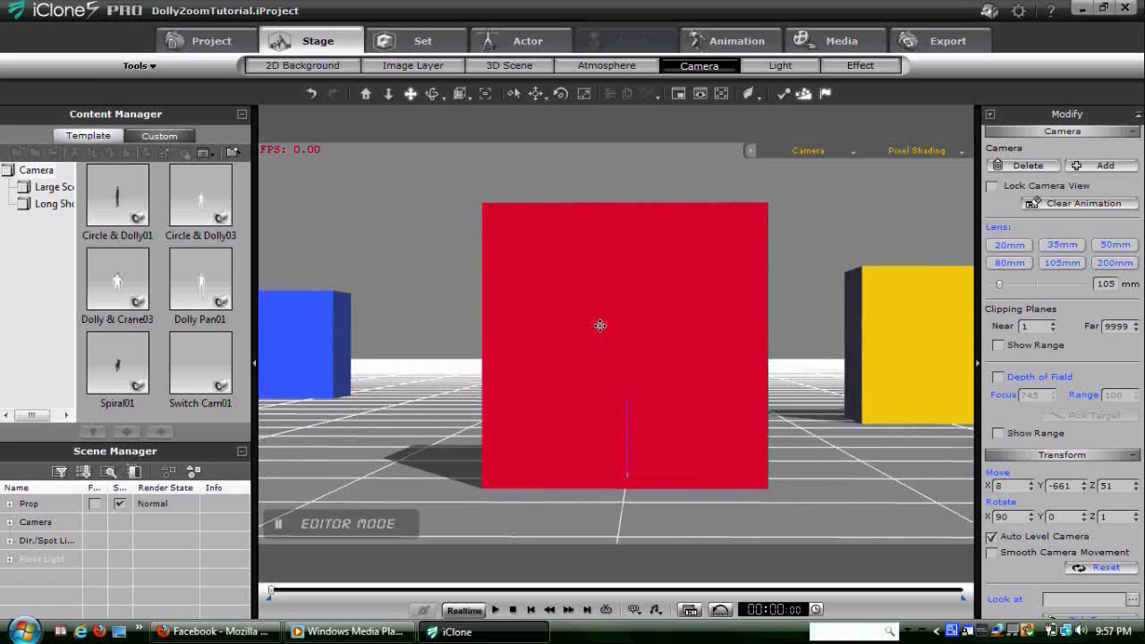
scroll(600, 325, "down", 8)
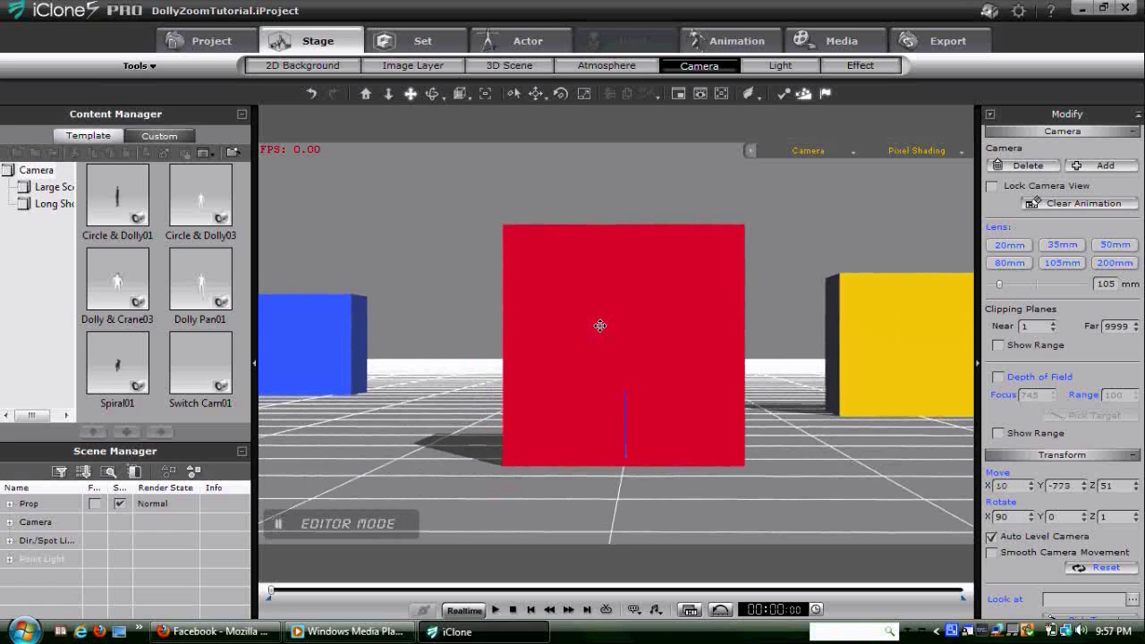
scroll(600, 324, "down", 10)
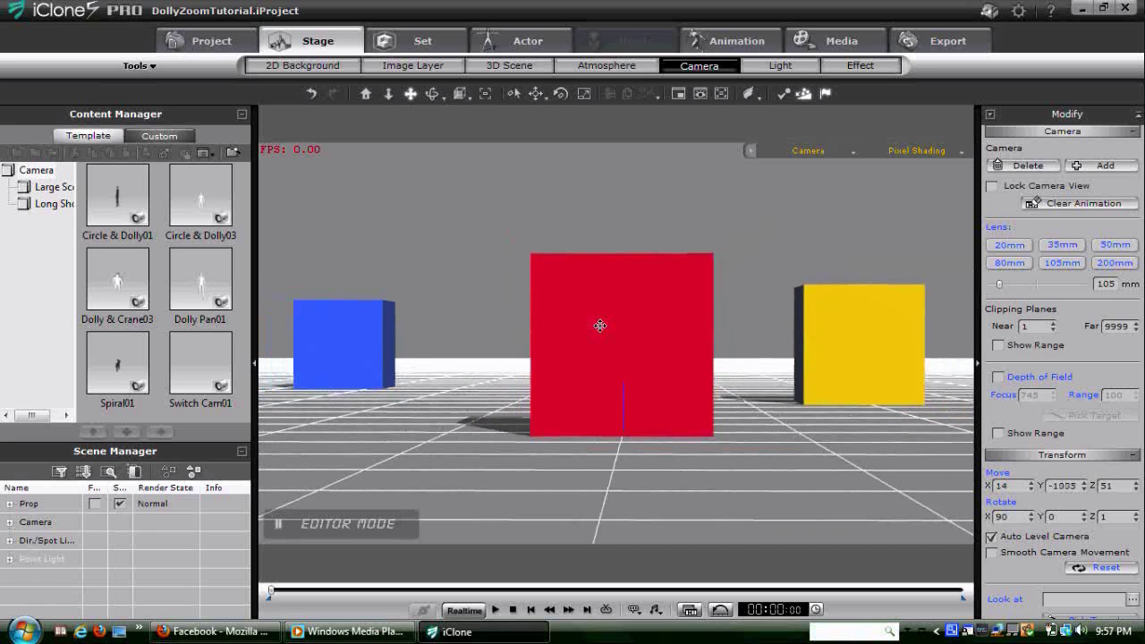
left_click(792, 442)
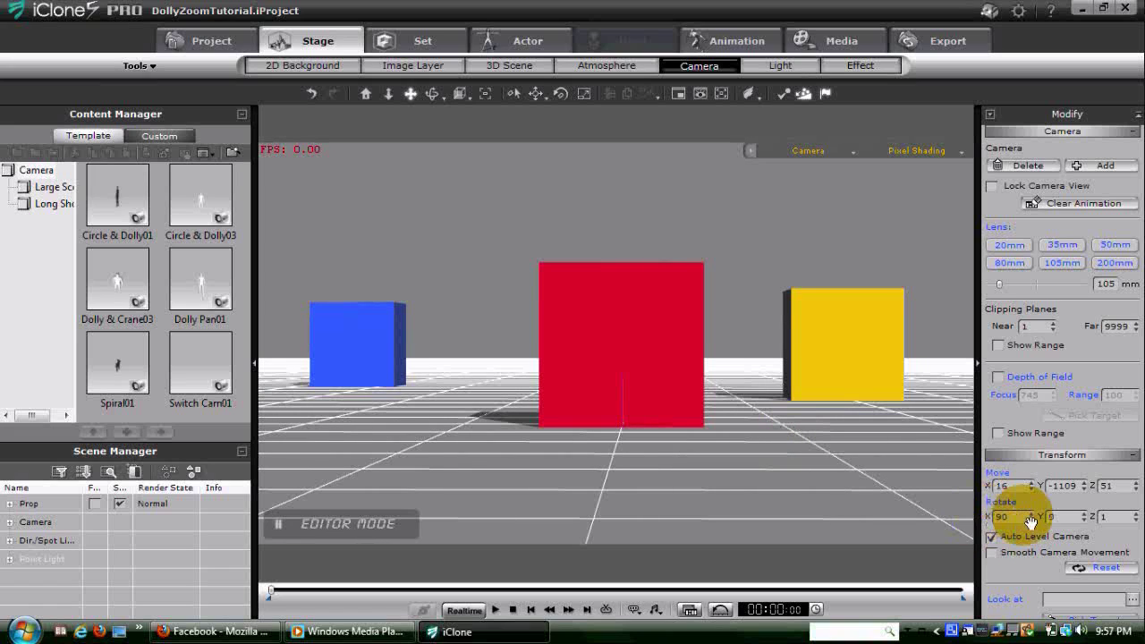
scroll(629, 379, "down", 2)
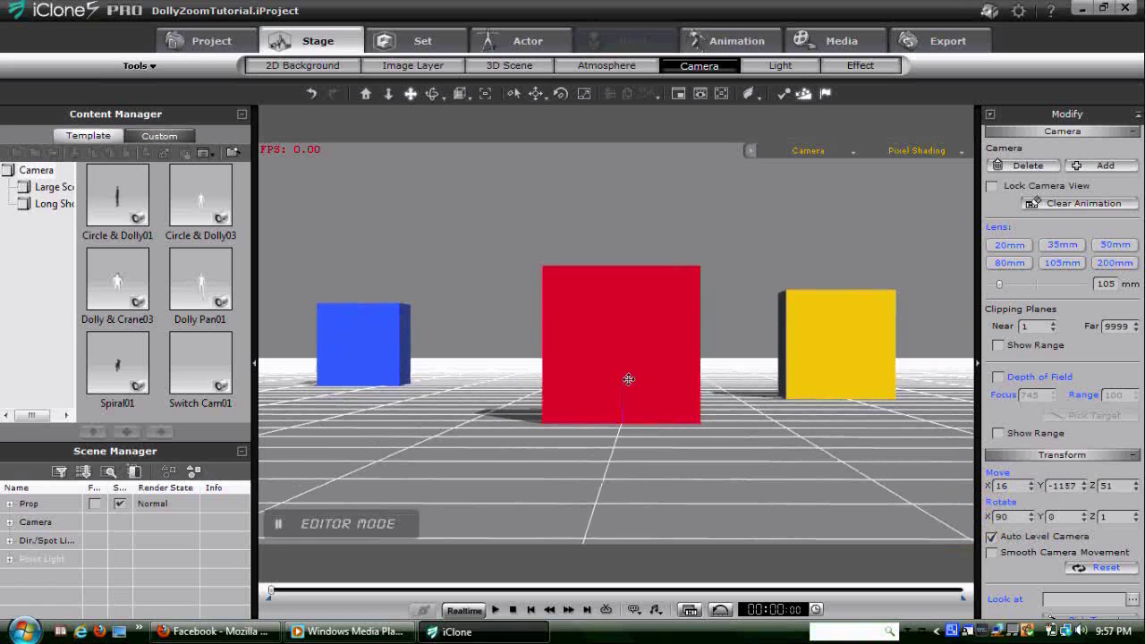
scroll(629, 379, "down", 2)
scroll(629, 379, "down", 3)
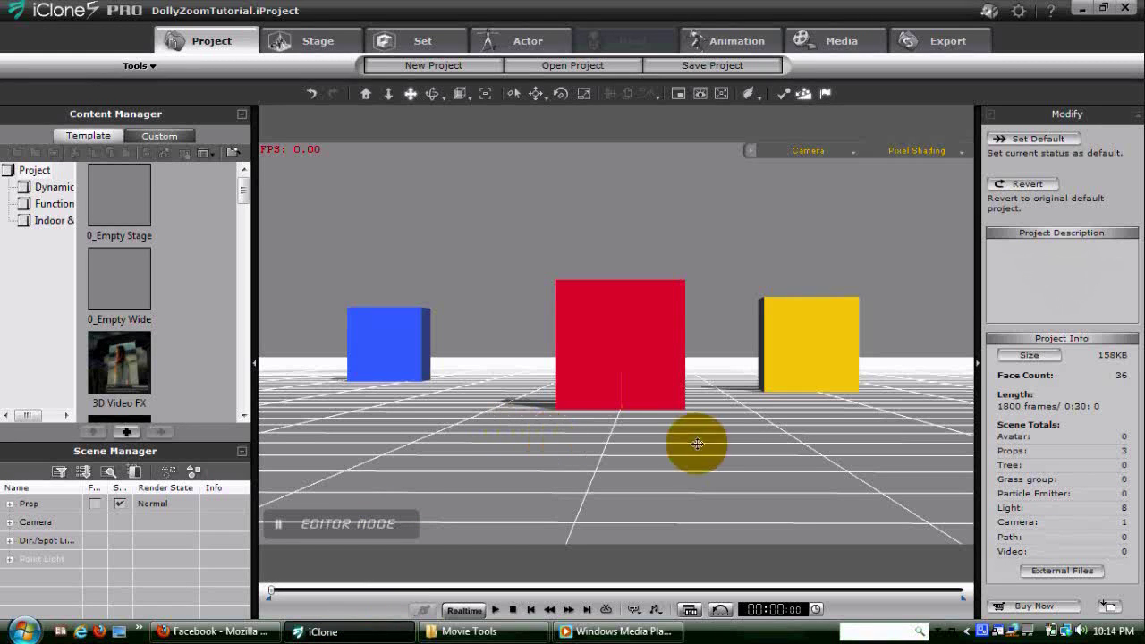
- Render a preview of the 105 mm view and save it as the JPG 'Zpom1'
left_click(699, 93)
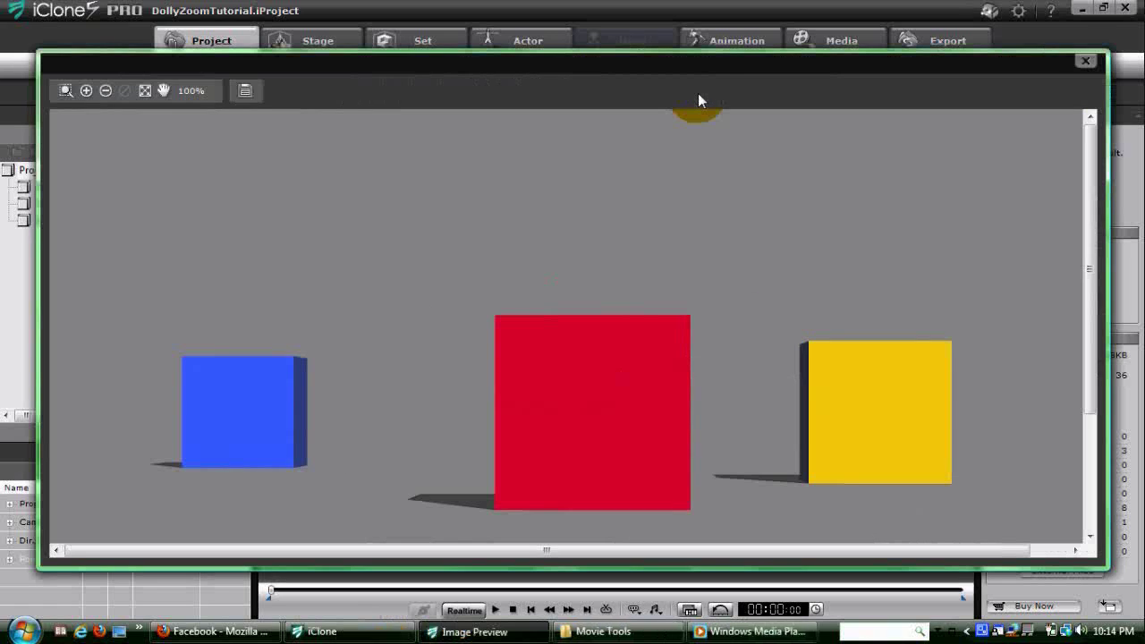
left_click(245, 92)
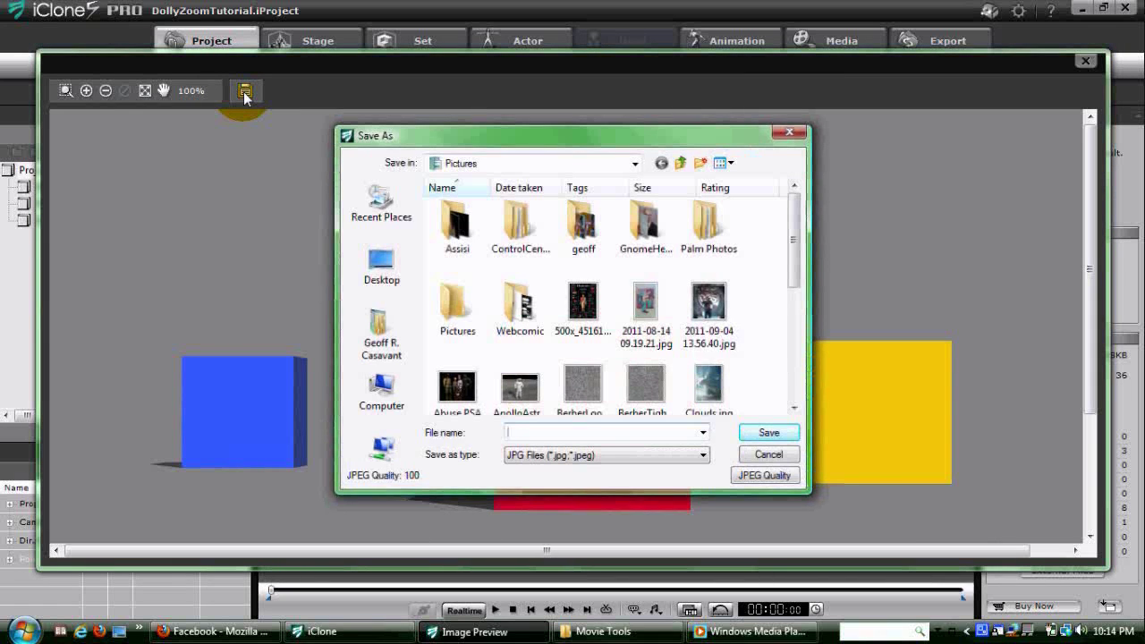
type("Zpom")
type("1")
key("Return")
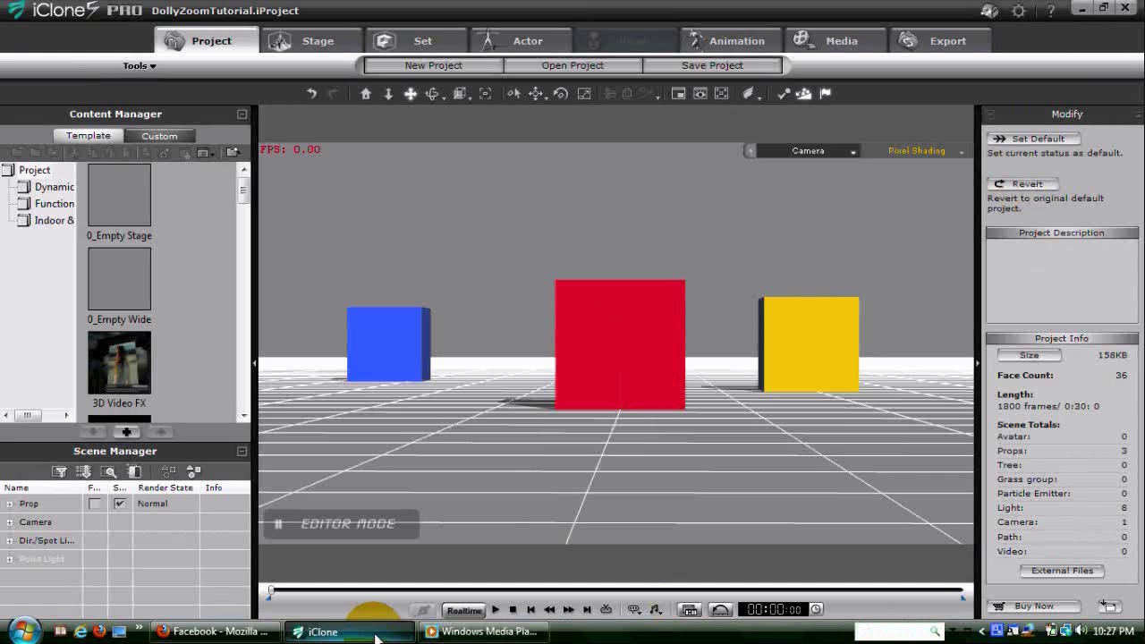
- Keep viewing through the added camera, switch it to 20 mm, and dolly in to Y -277
left_click(820, 151)
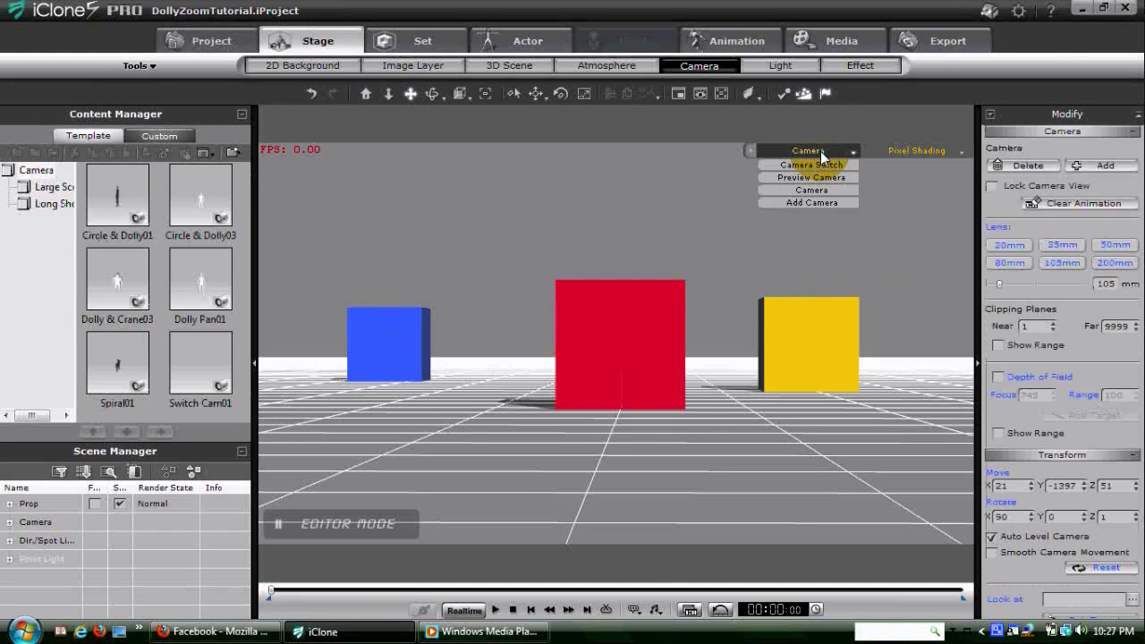
left_click(810, 190)
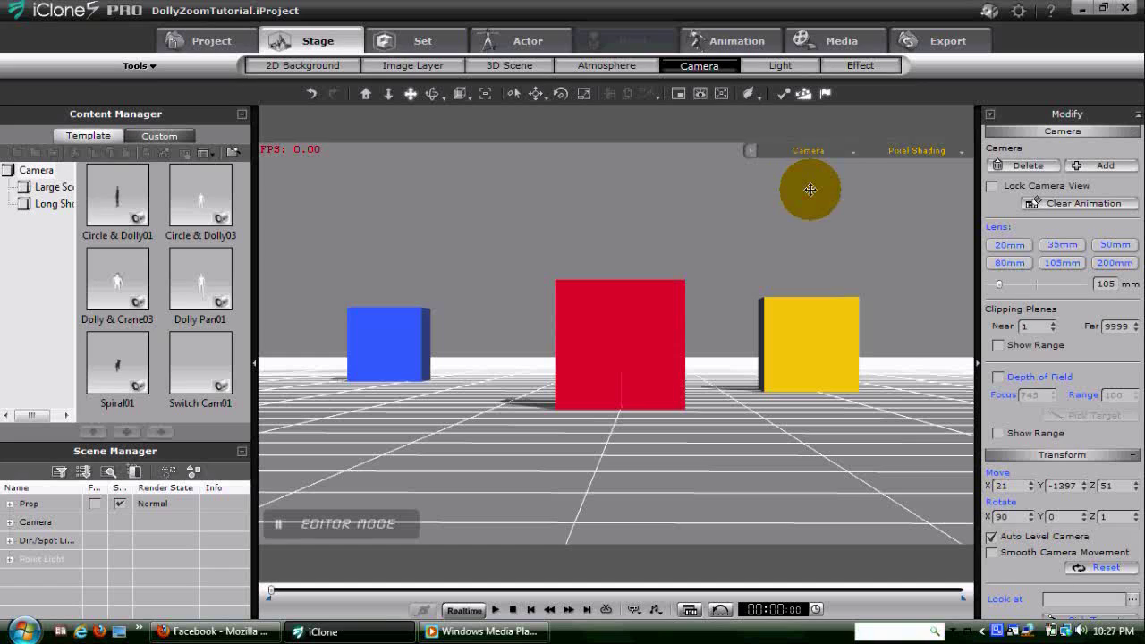
left_click(1009, 245)
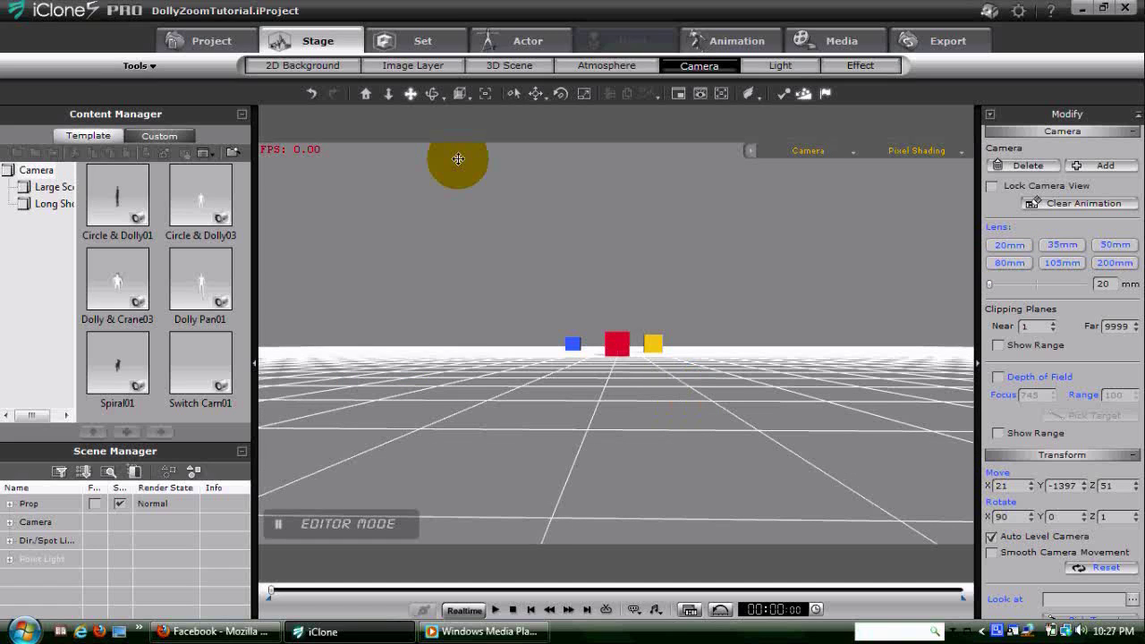
left_click(388, 93)
left_click_drag(667, 437, 669, 420)
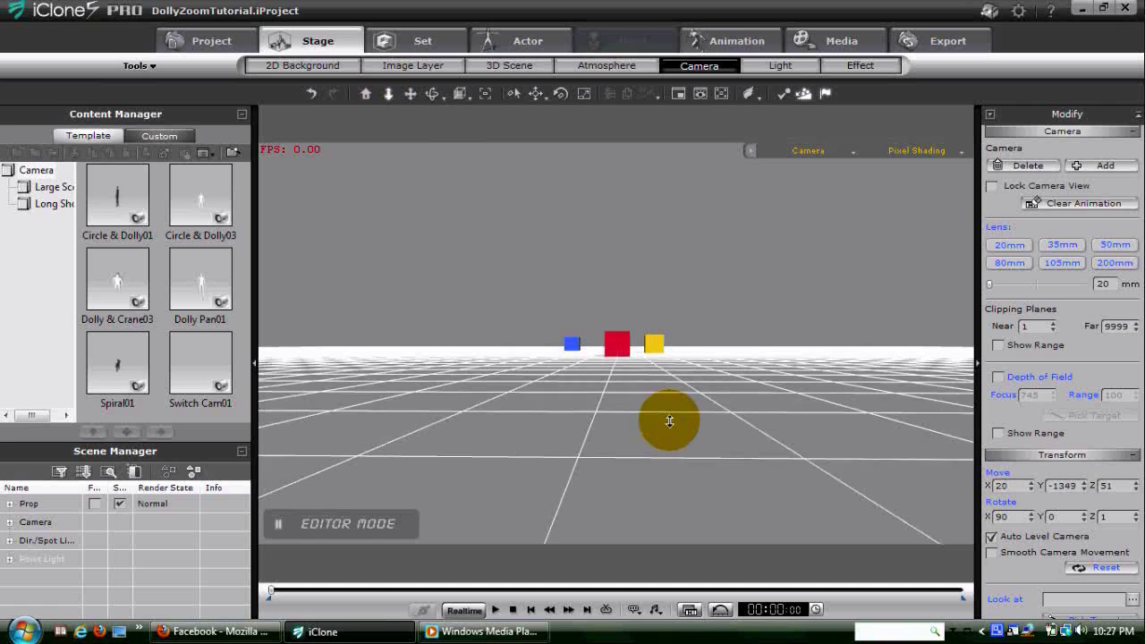
scroll(669, 420, "up", 3)
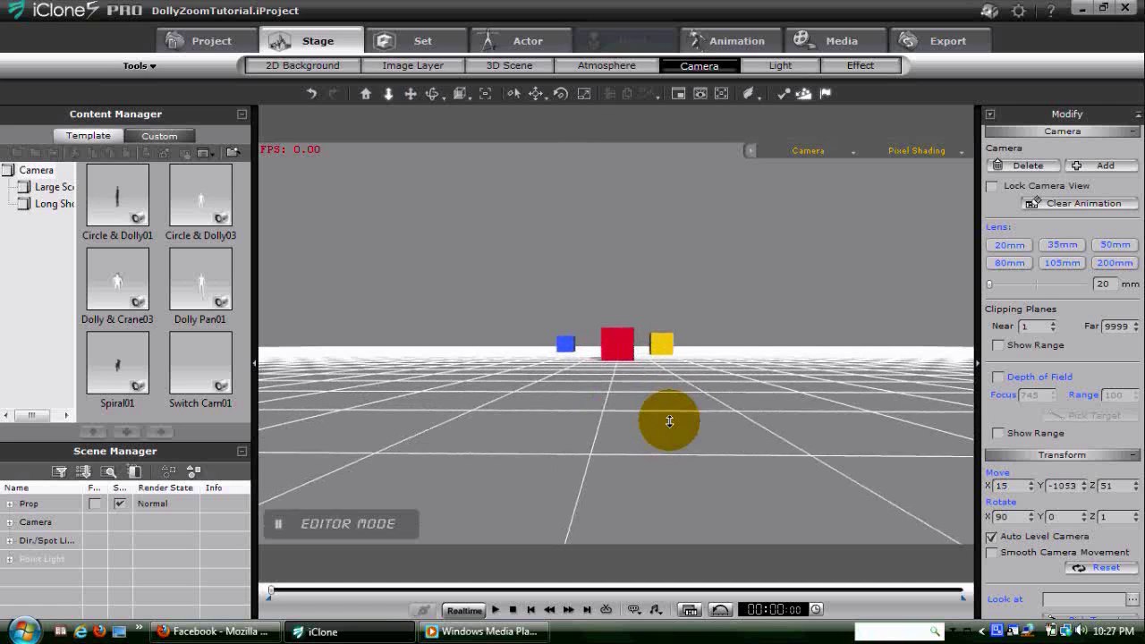
scroll(669, 420, "up", 3)
scroll(668, 420, "up", 3)
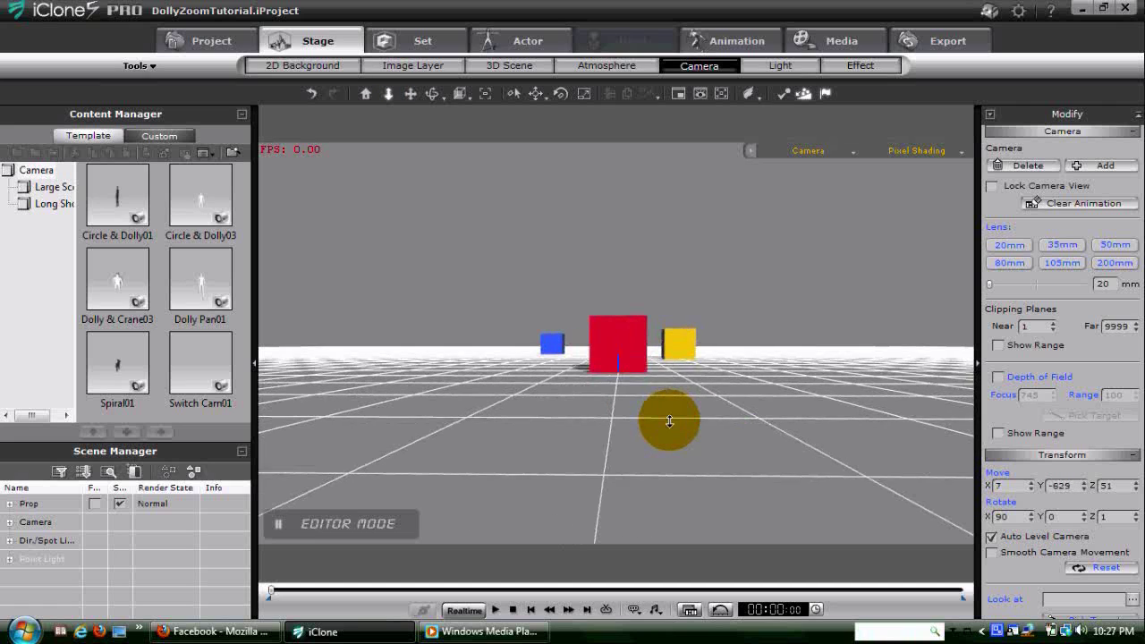
scroll(669, 420, "up", 3)
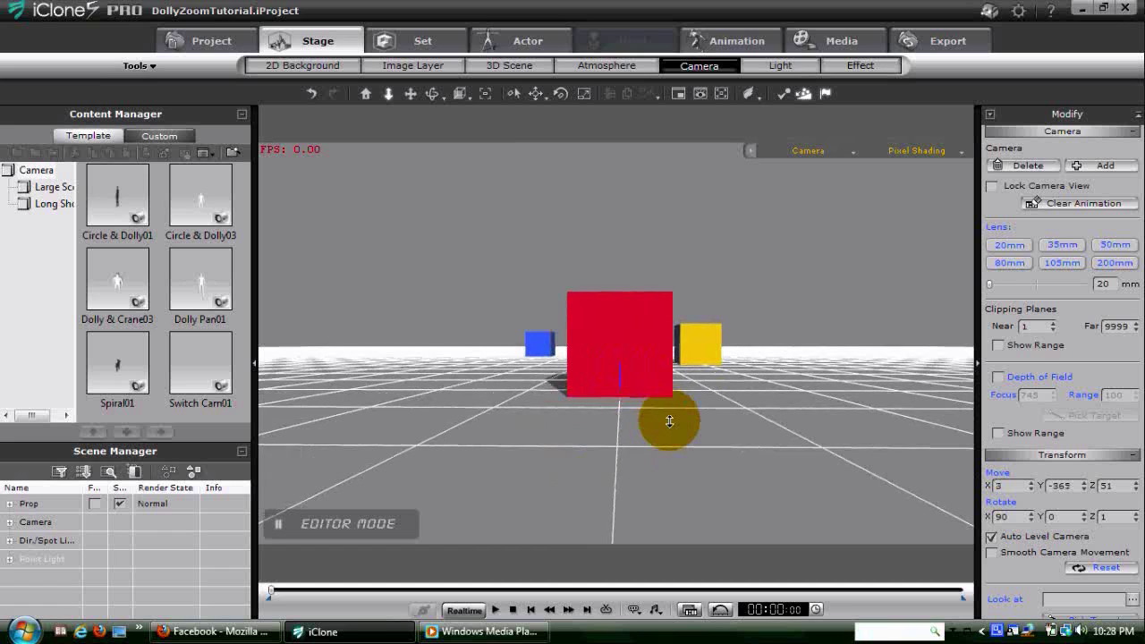
- Render the camera view, save it as the JPEG 'zoom2', and close the preview
left_click(703, 96)
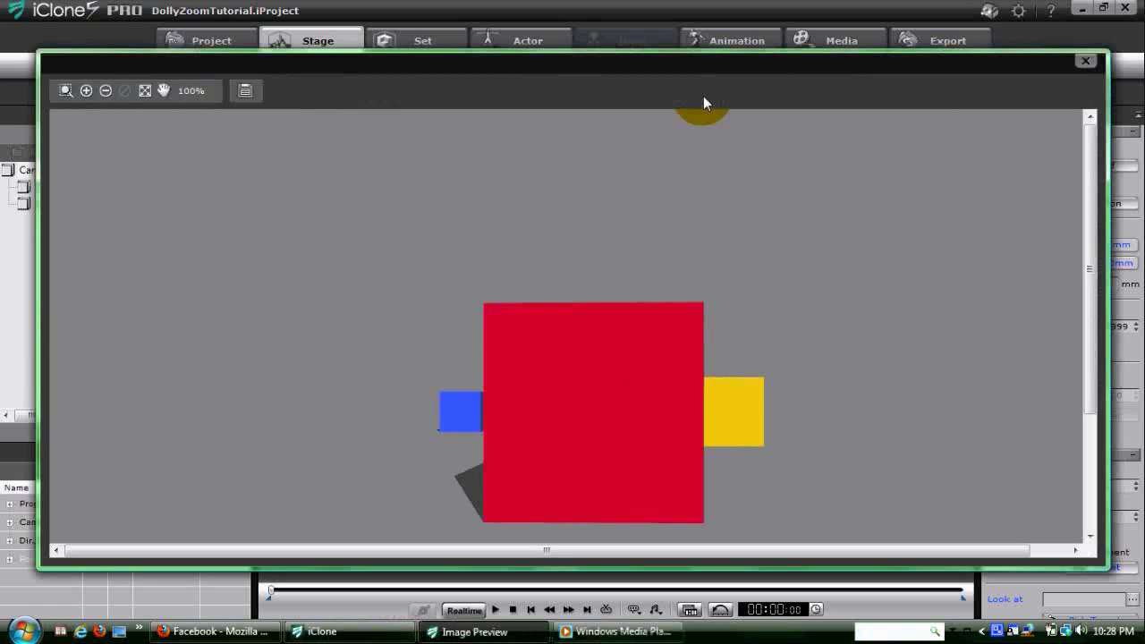
left_click(245, 91)
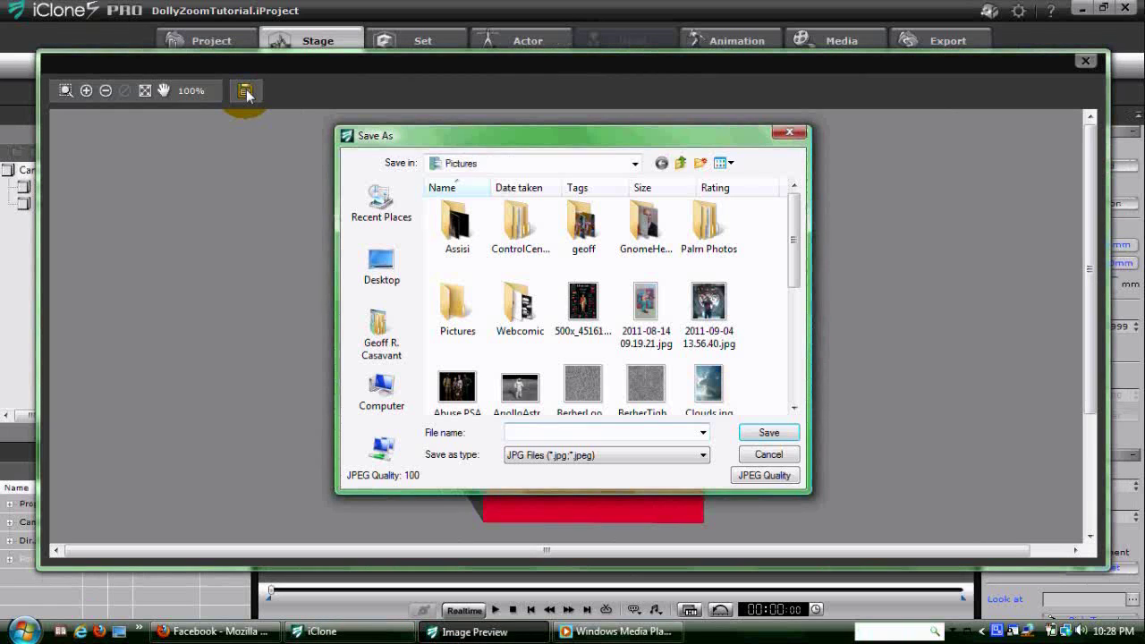
type("zoom")
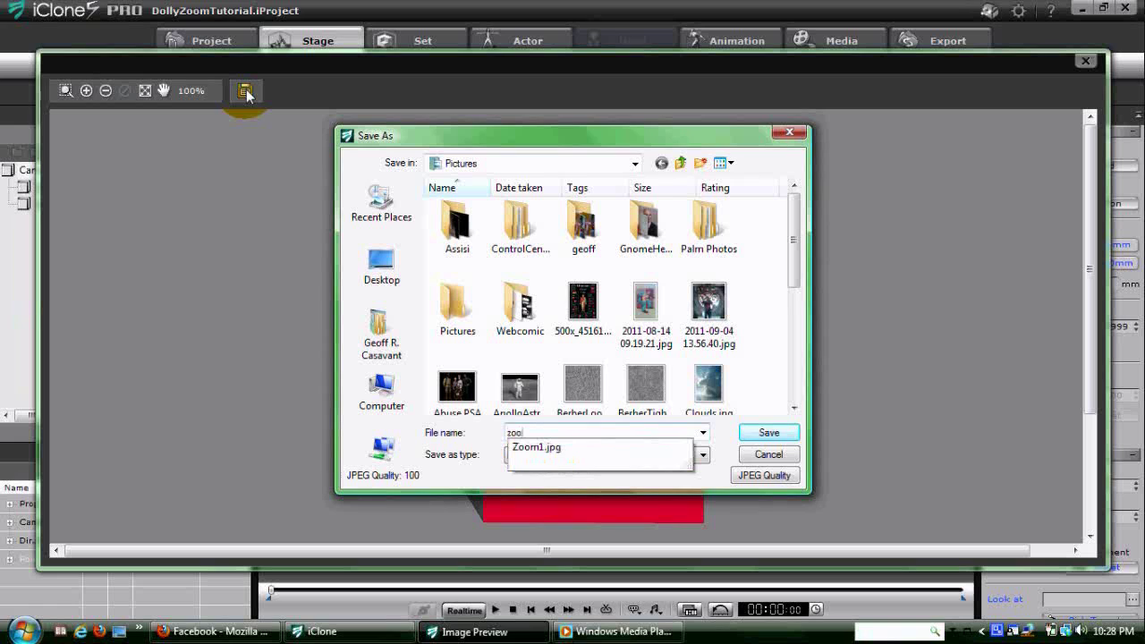
type("2")
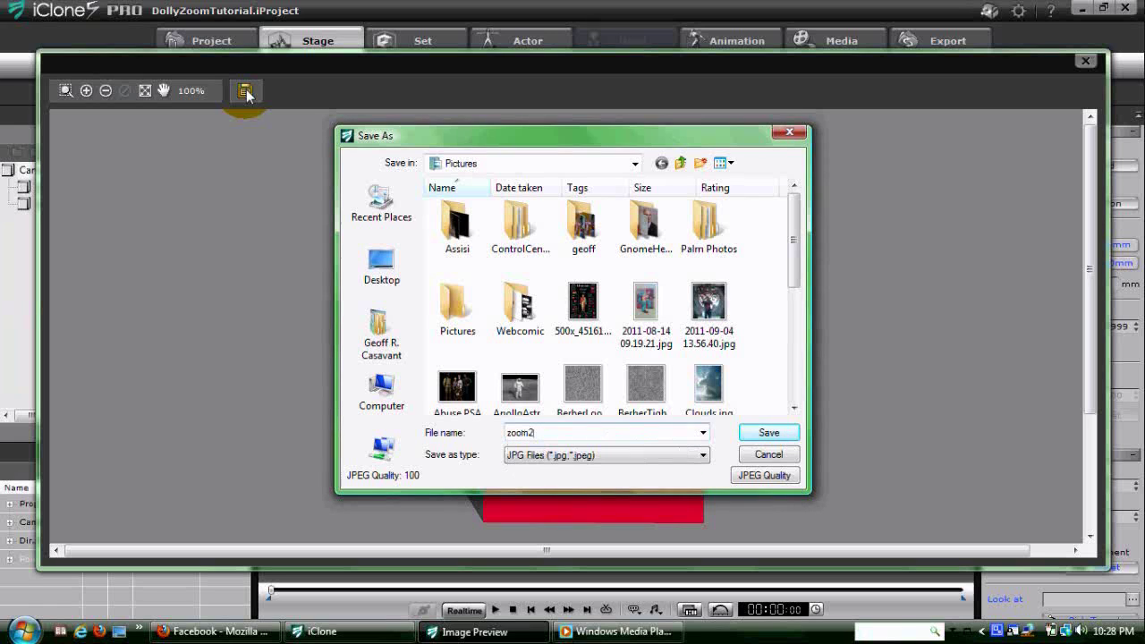
key("Return")
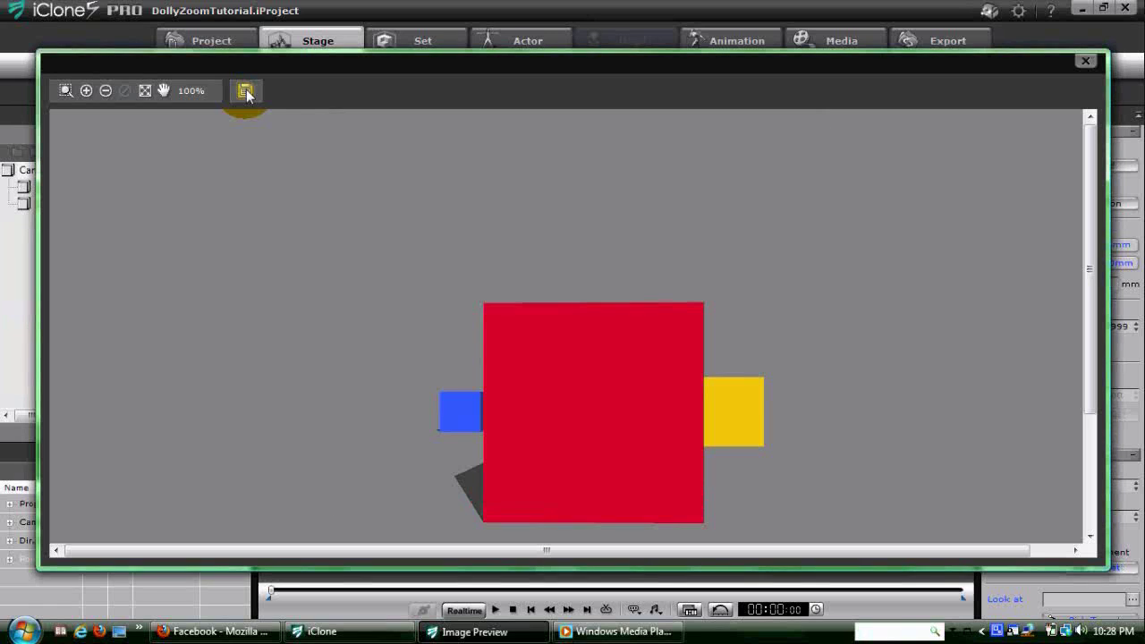
left_click(1087, 61)
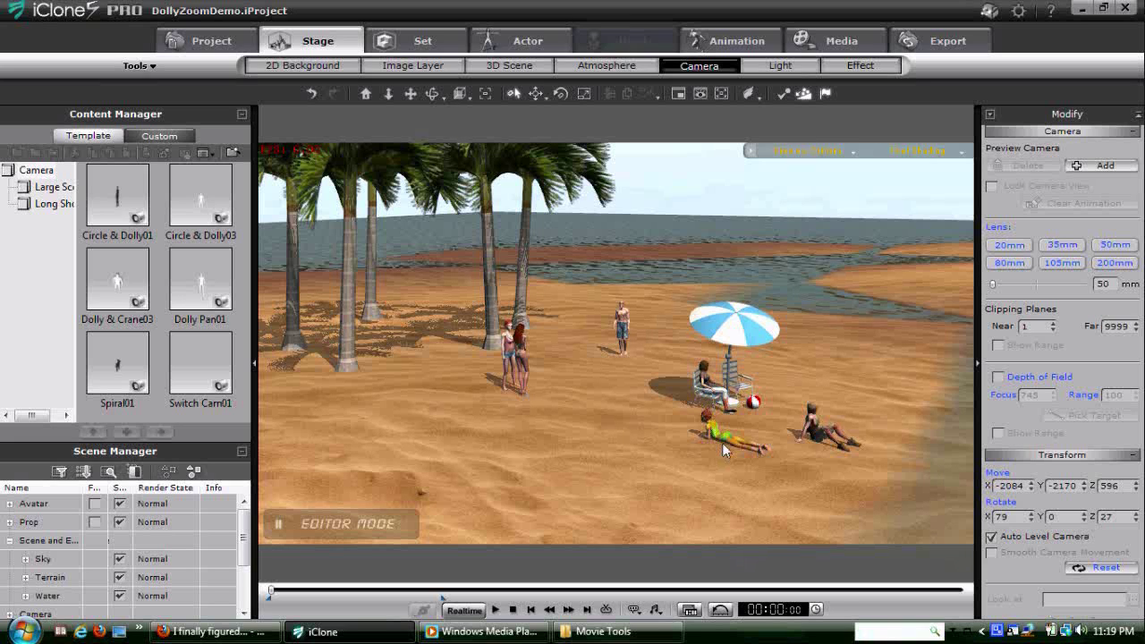
- Bring iClone back to the front and open the viewport's camera list
left_click(370, 640)
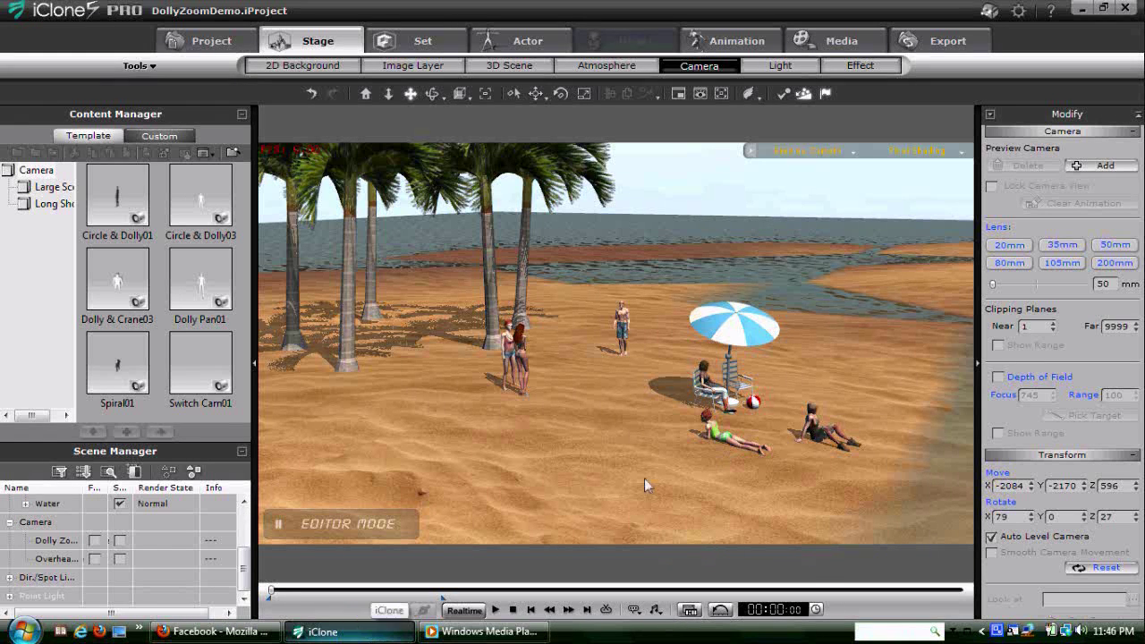
left_click(854, 152)
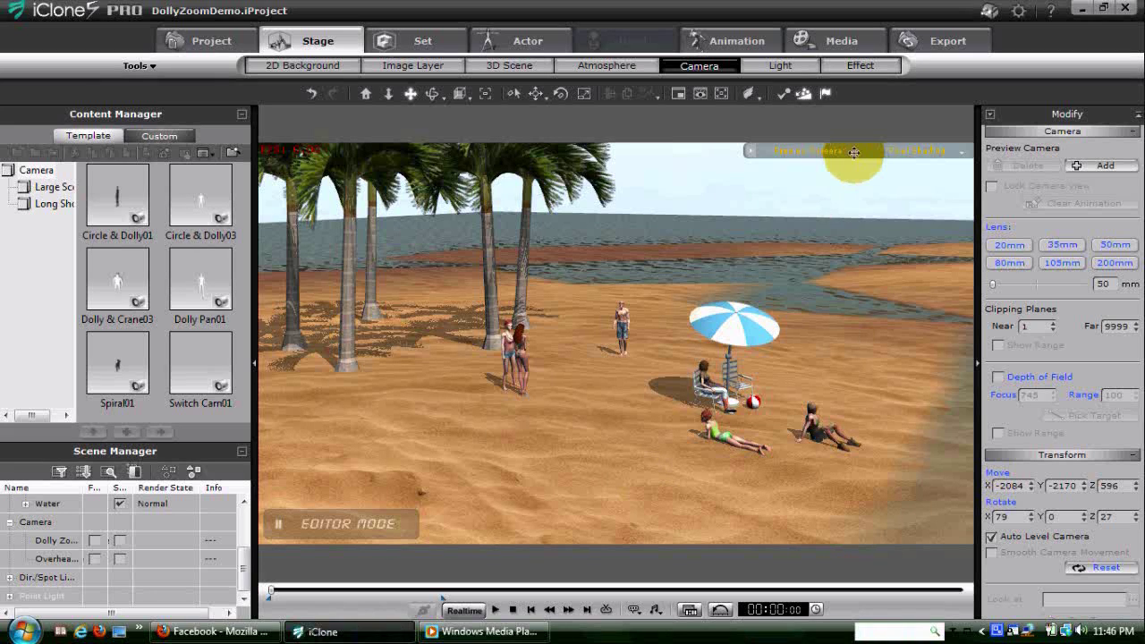
left_click(852, 151)
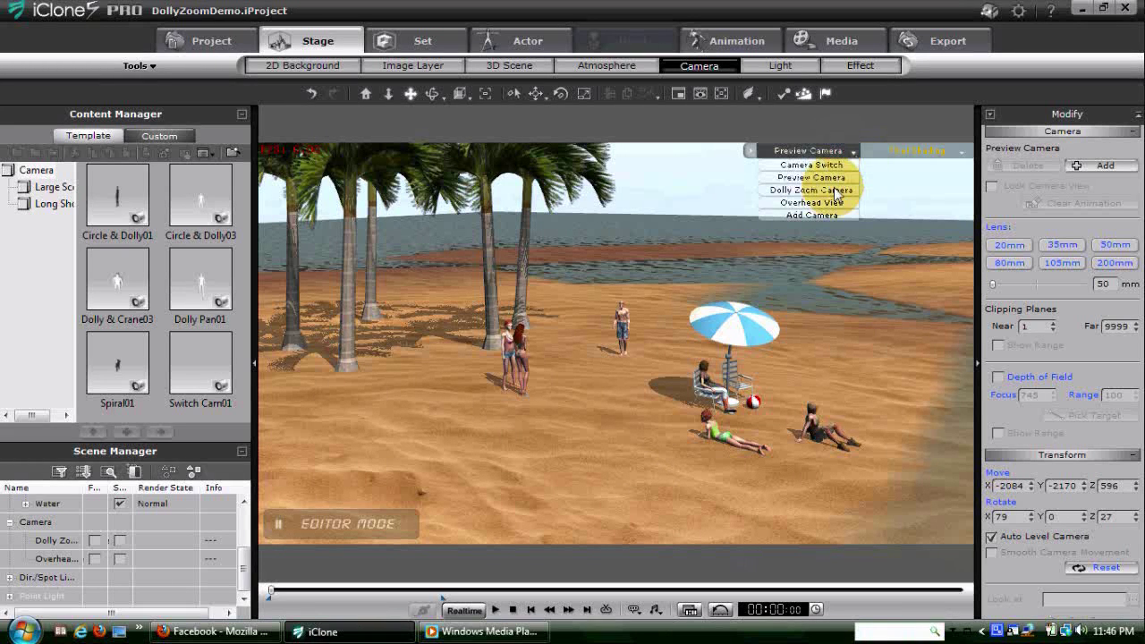
- View through the Dolly Zoom Camera, move the timeline to about 00:06, and reopen the camera list
left_click(834, 190)
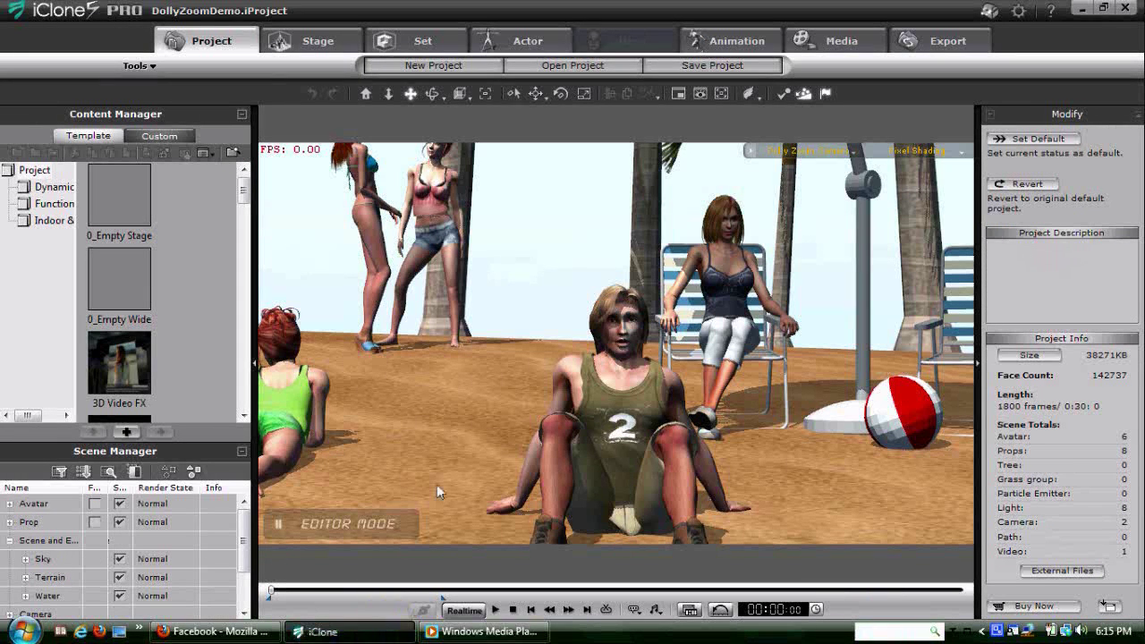
left_click(411, 612)
left_click_drag(313, 600, 410, 588)
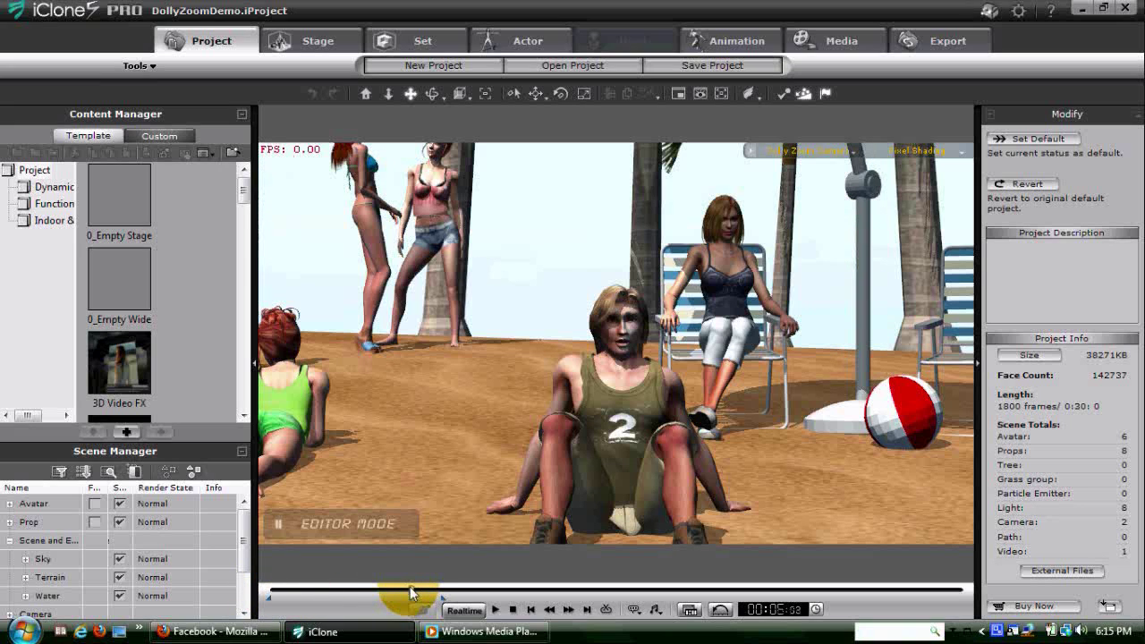
left_click(821, 152)
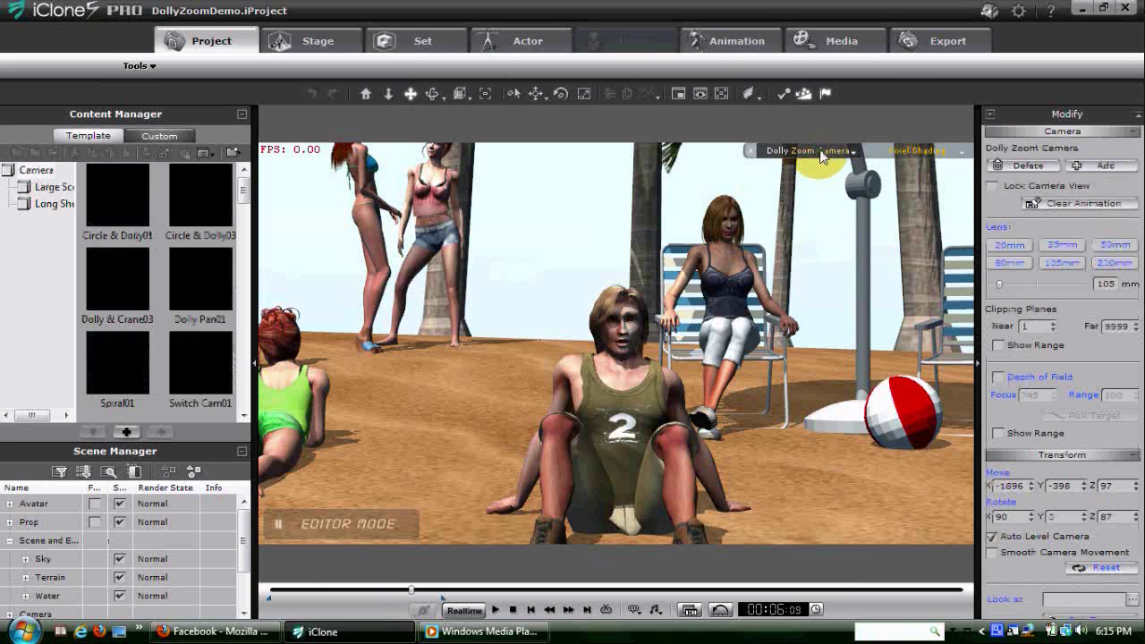
- At six seconds give the Dolly Zoom Camera a 20 mm lens, shift it slightly, then rewind
left_click(1008, 246)
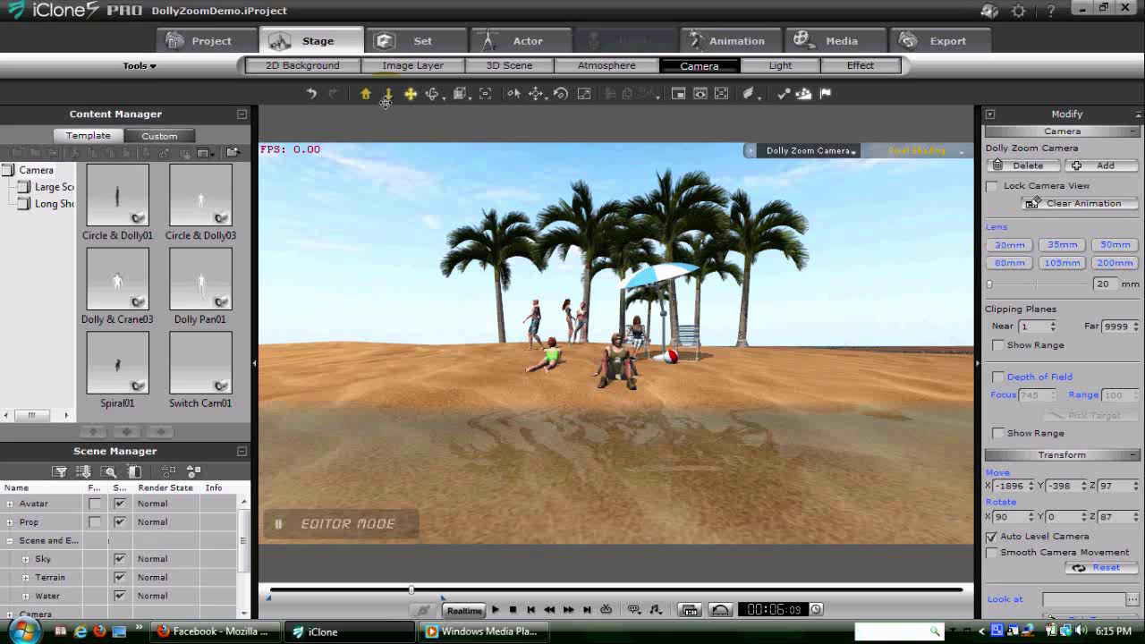
middle_click_drag(651, 388, 626, 391)
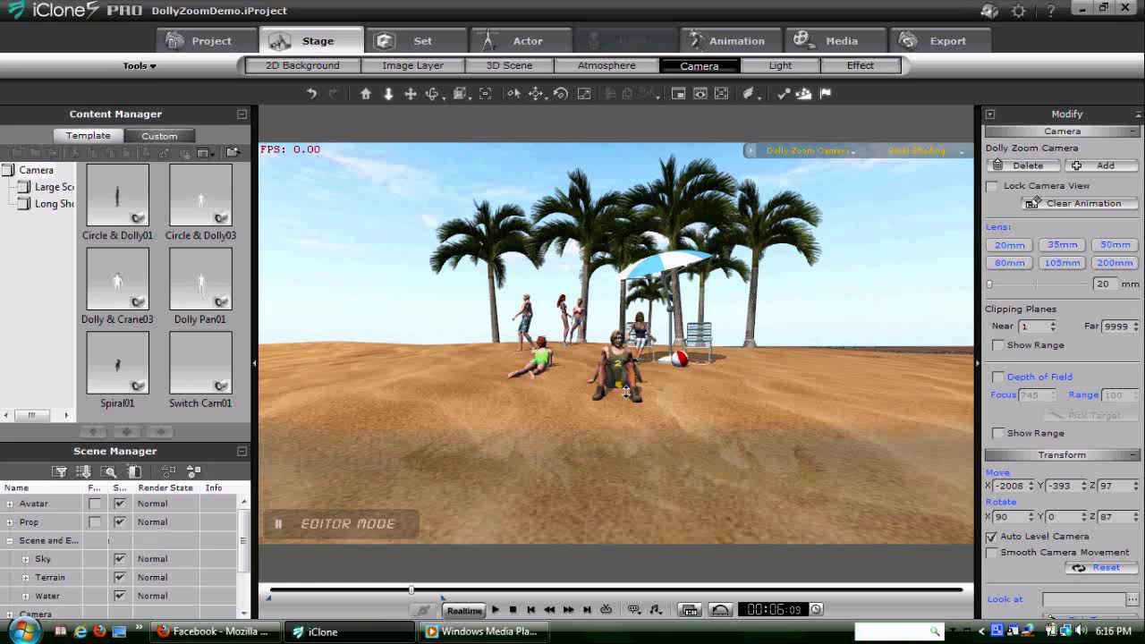
left_click(512, 610)
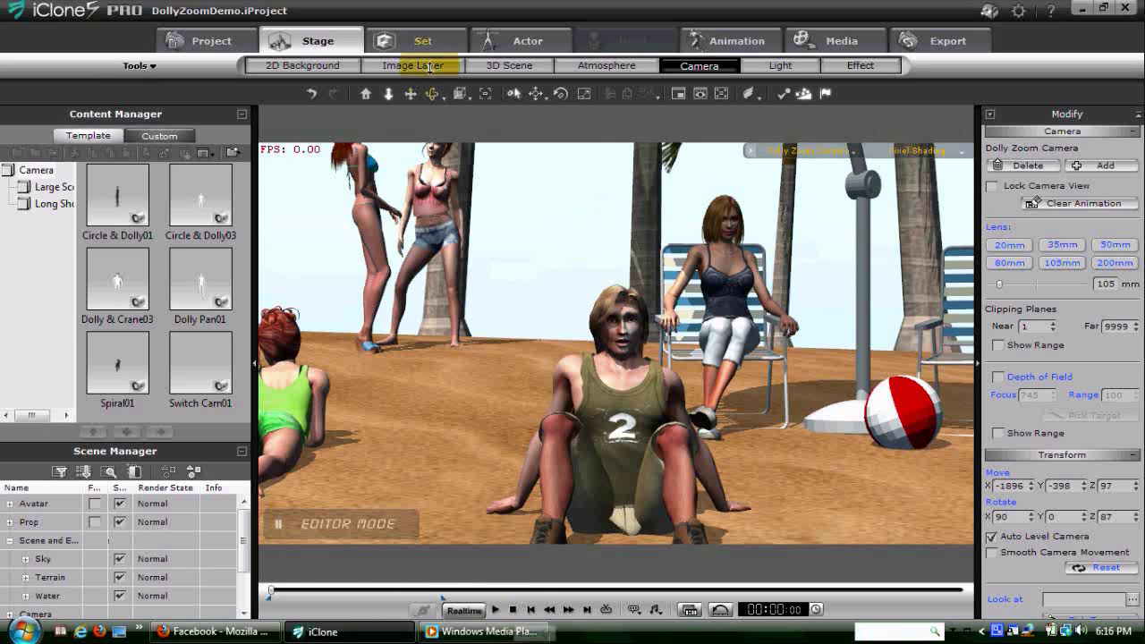
- Apply the Scope image layer template and offset its Move values to Y 3 and X 1
left_click(428, 70)
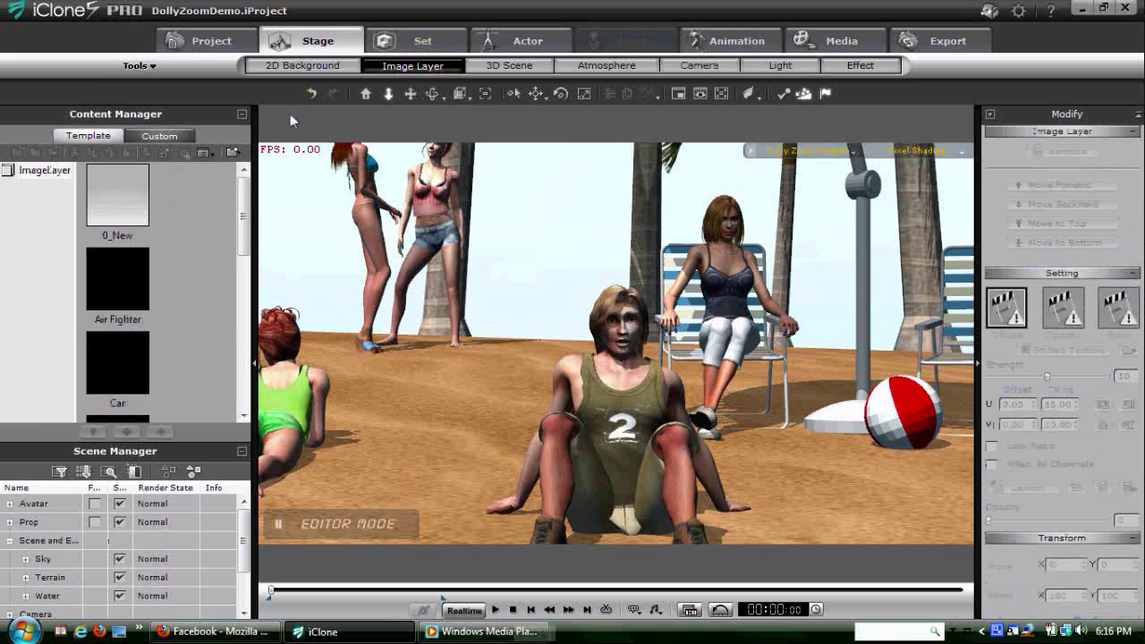
left_click_drag(248, 235, 237, 388)
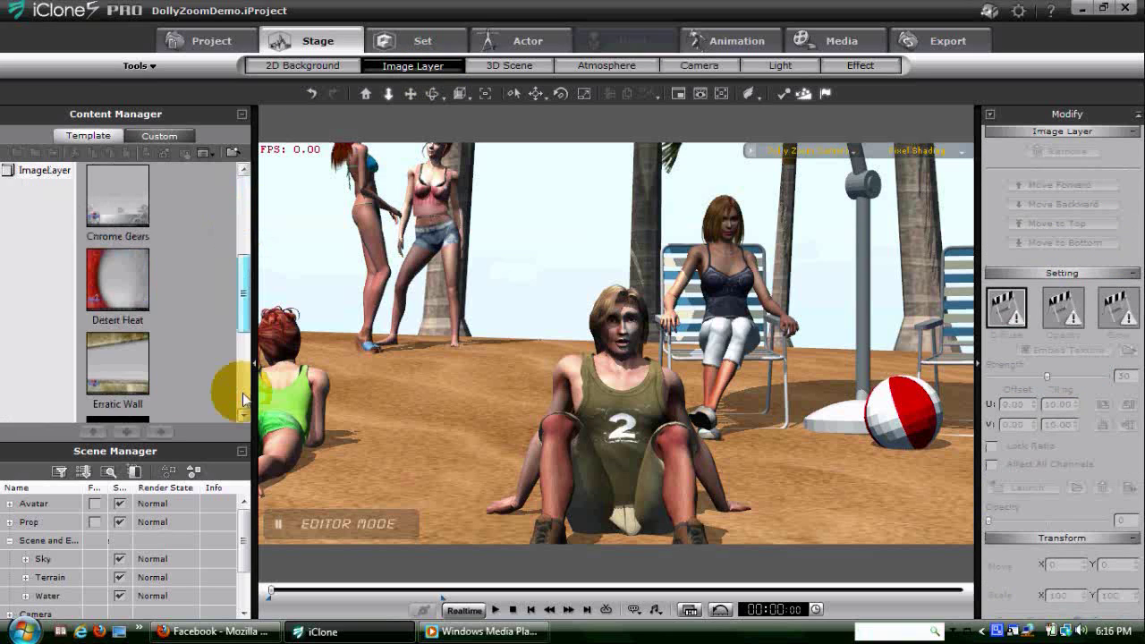
left_click(112, 221)
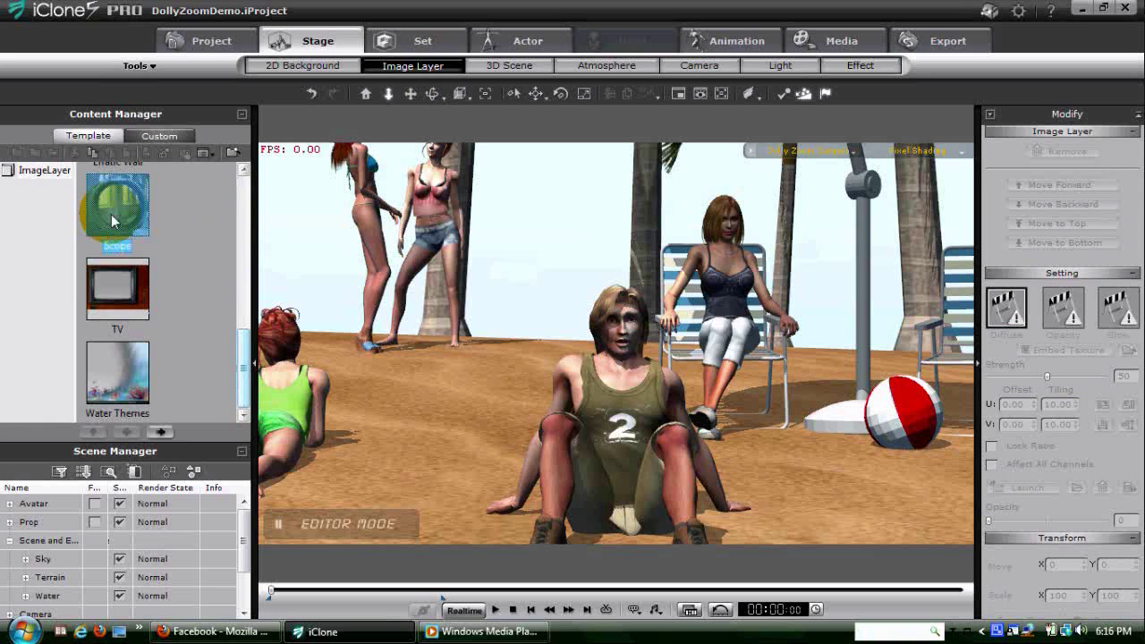
double_click(113, 221)
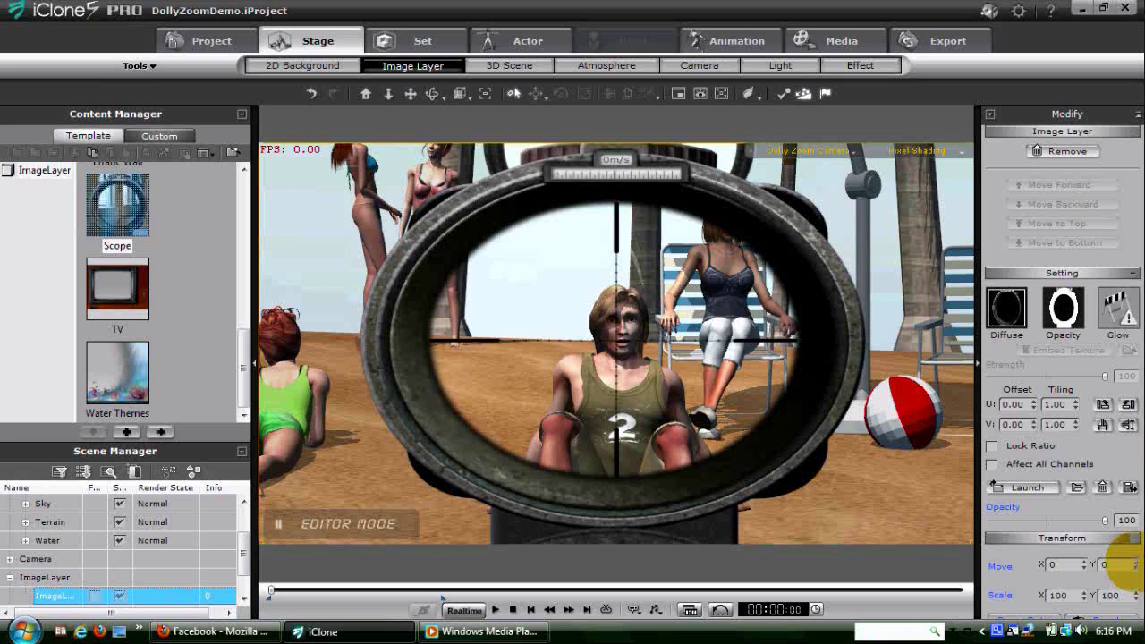
left_click(1137, 563)
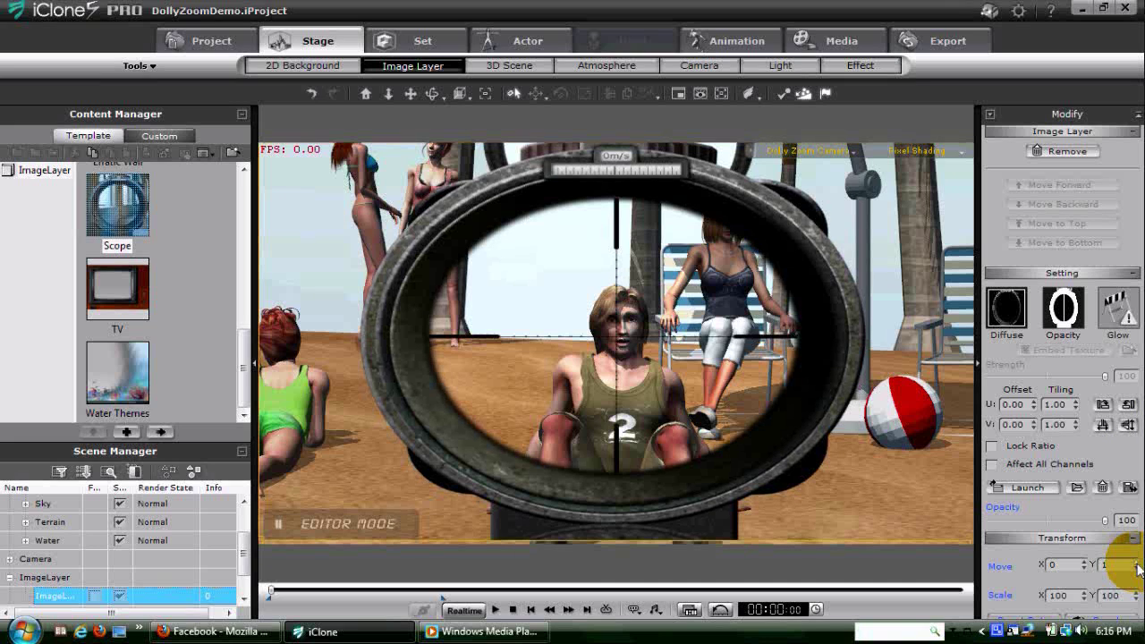
left_click(1137, 564)
left_click(1136, 563)
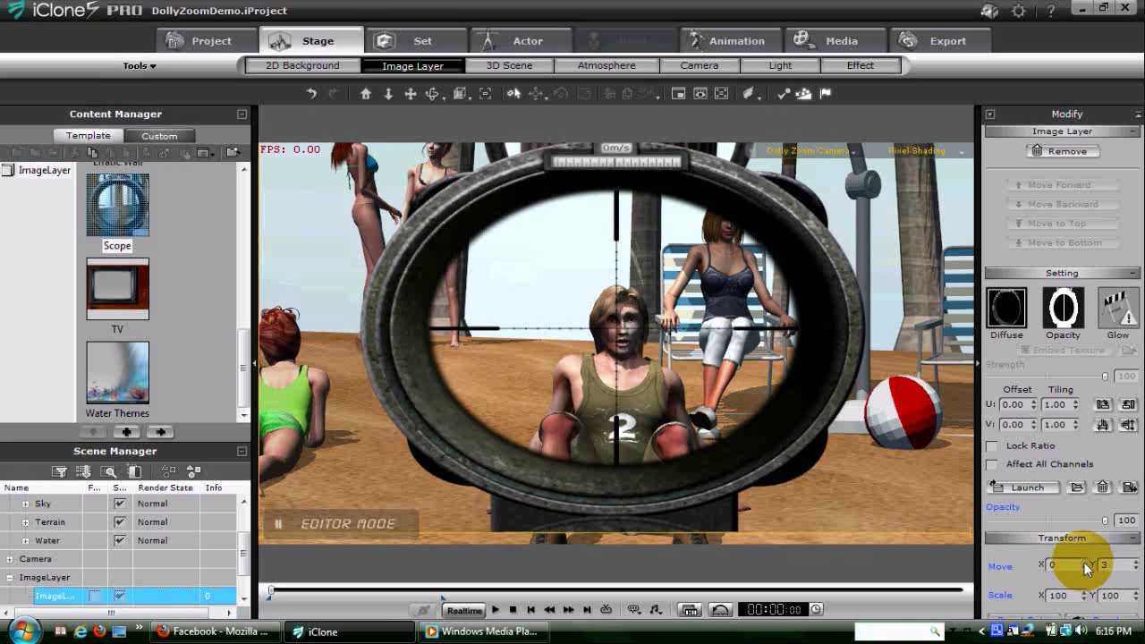
left_click_drag(1089, 564, 1087, 568)
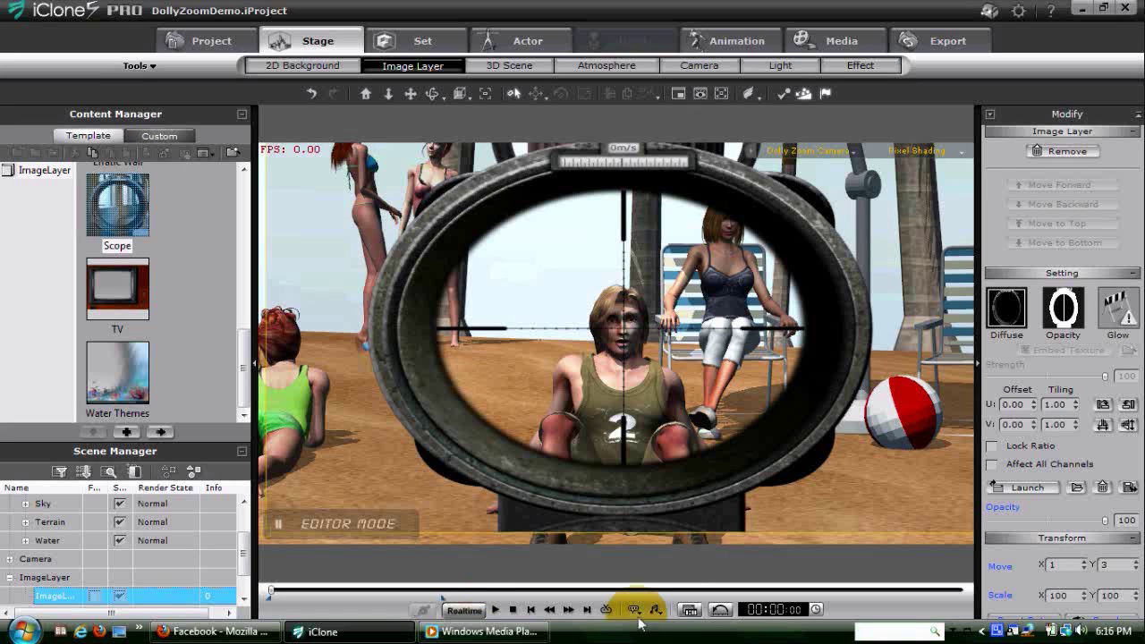
- Show the Dolly Zoom Camera tracks in the Timeline and jump to its keyframe at frame 366
left_click(690, 609)
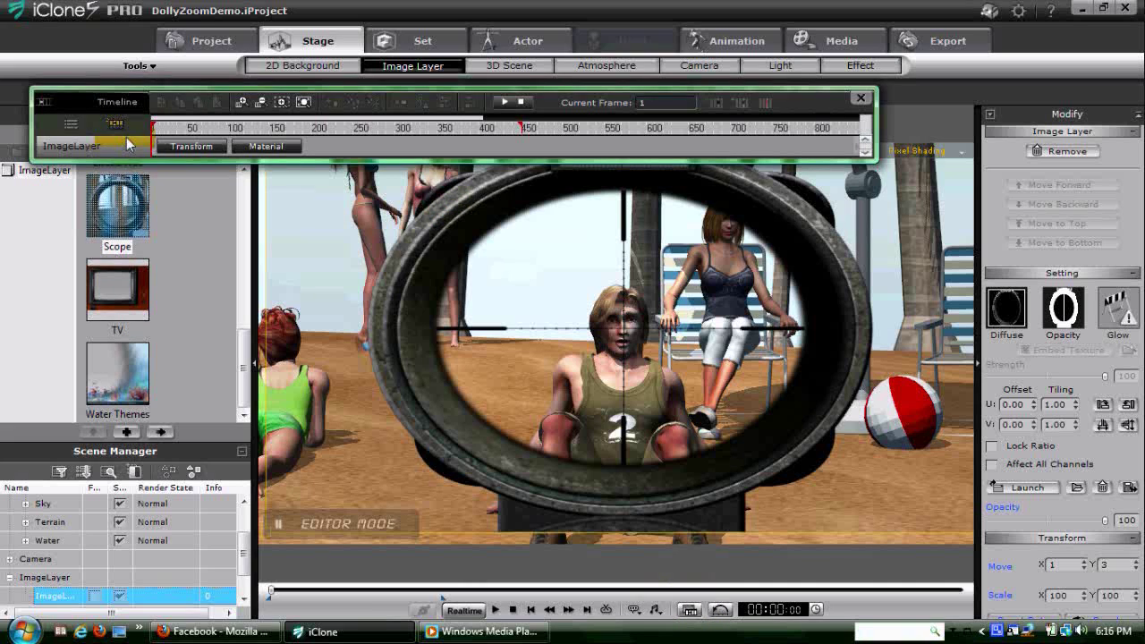
left_click(70, 123)
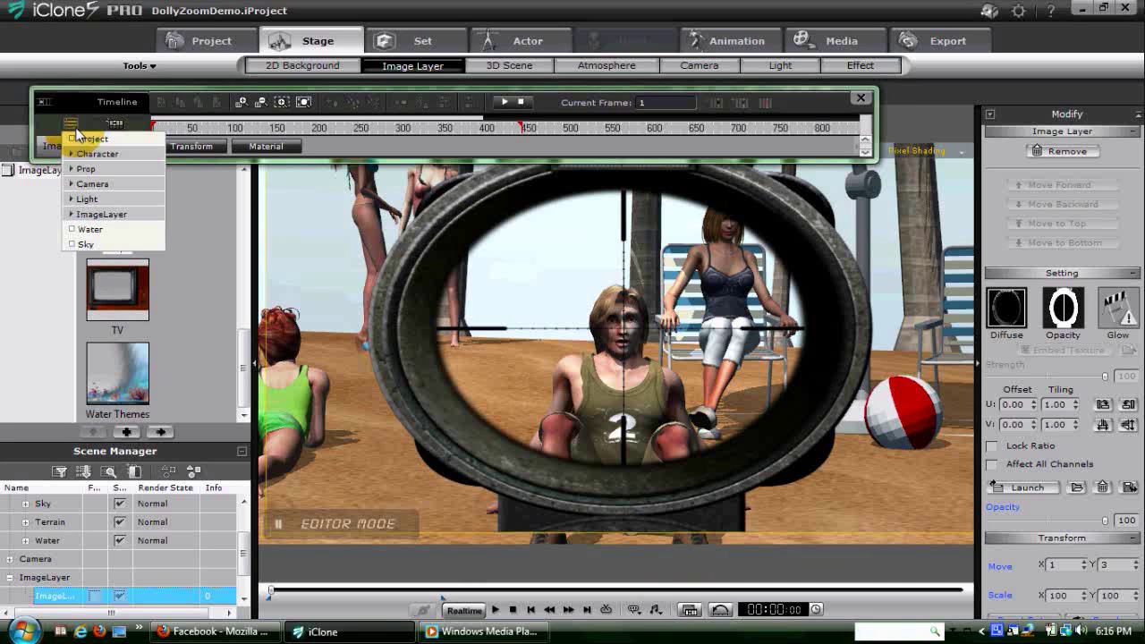
left_click(86, 185)
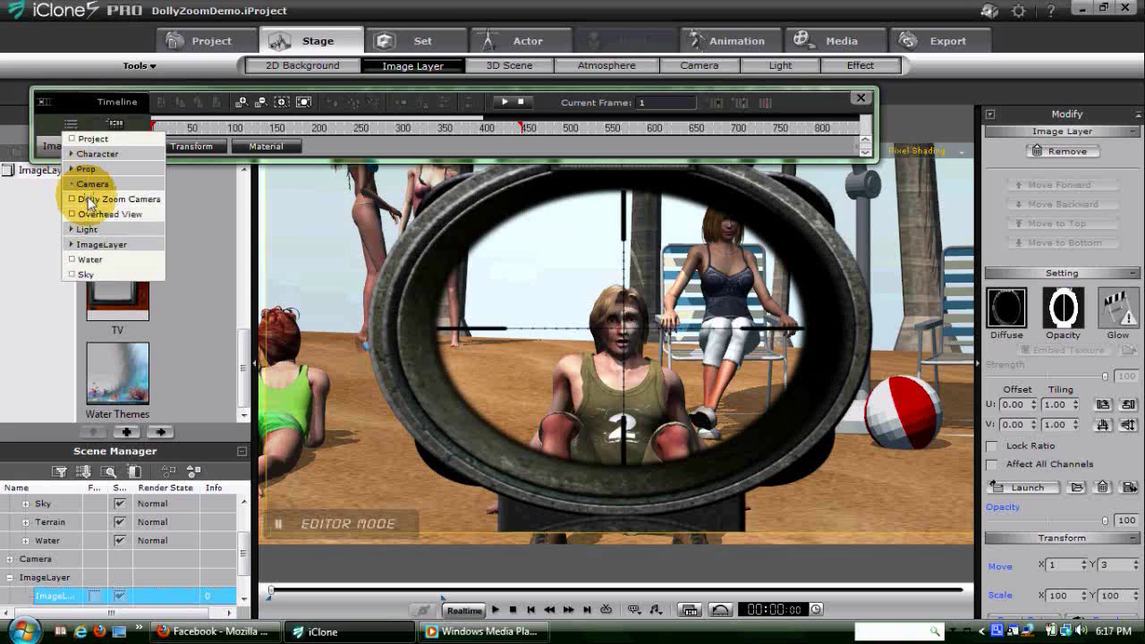
left_click(89, 200)
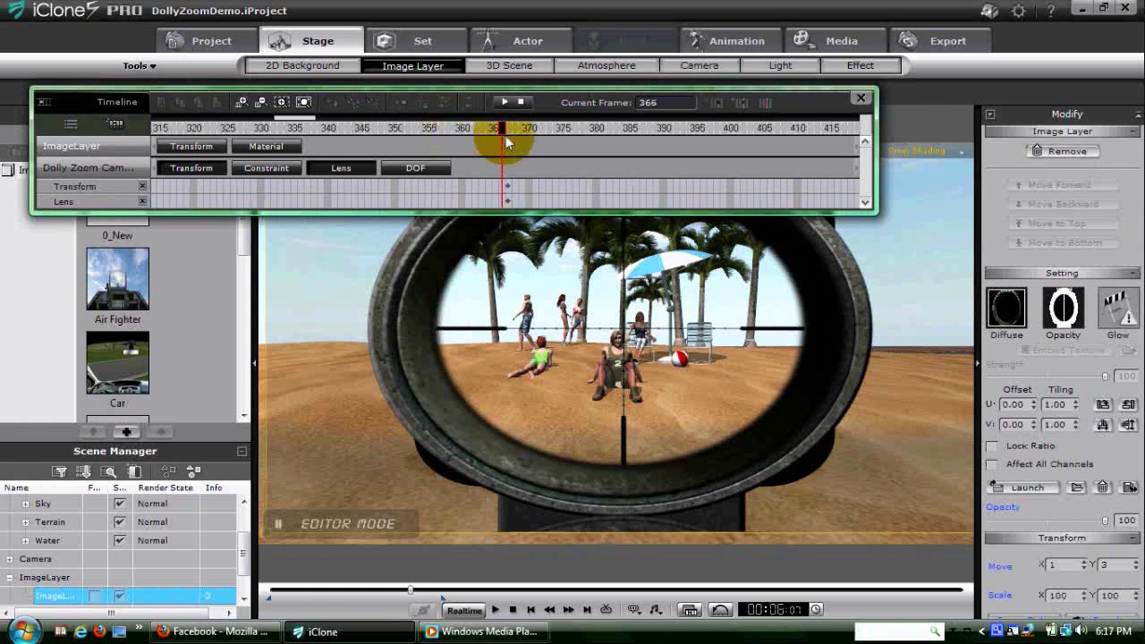
left_click(510, 127)
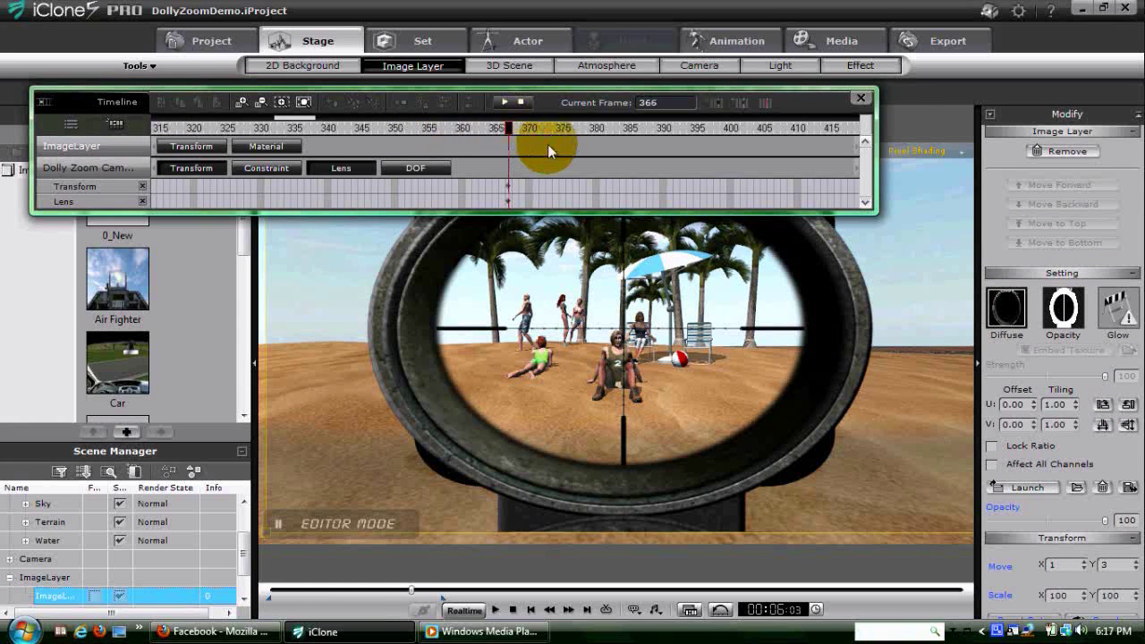
left_click(864, 101)
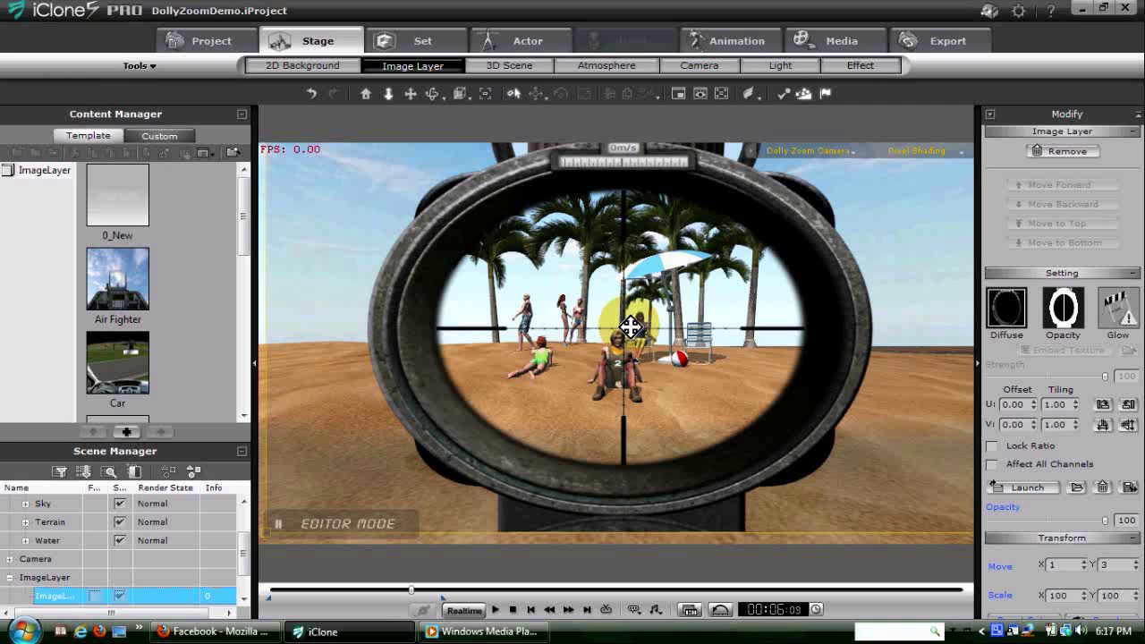
- Dolly the camera in until the sunbather in the number 2 shirt fills the scope view
scroll(630, 329, "up", 3)
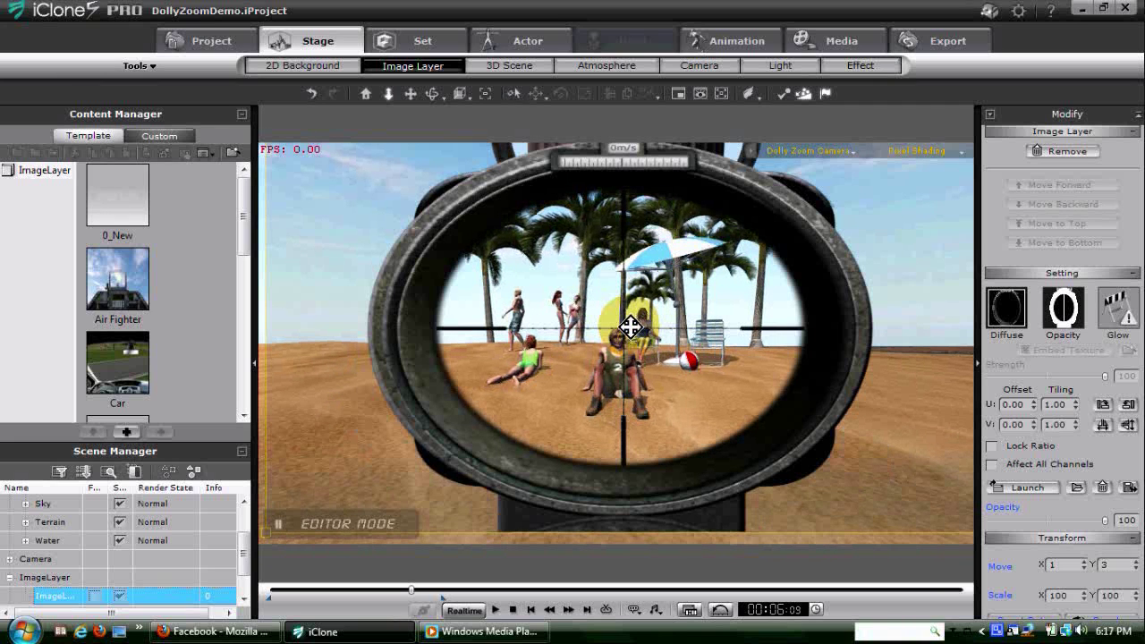
scroll(631, 328, "up", 2)
scroll(630, 329, "up", 4)
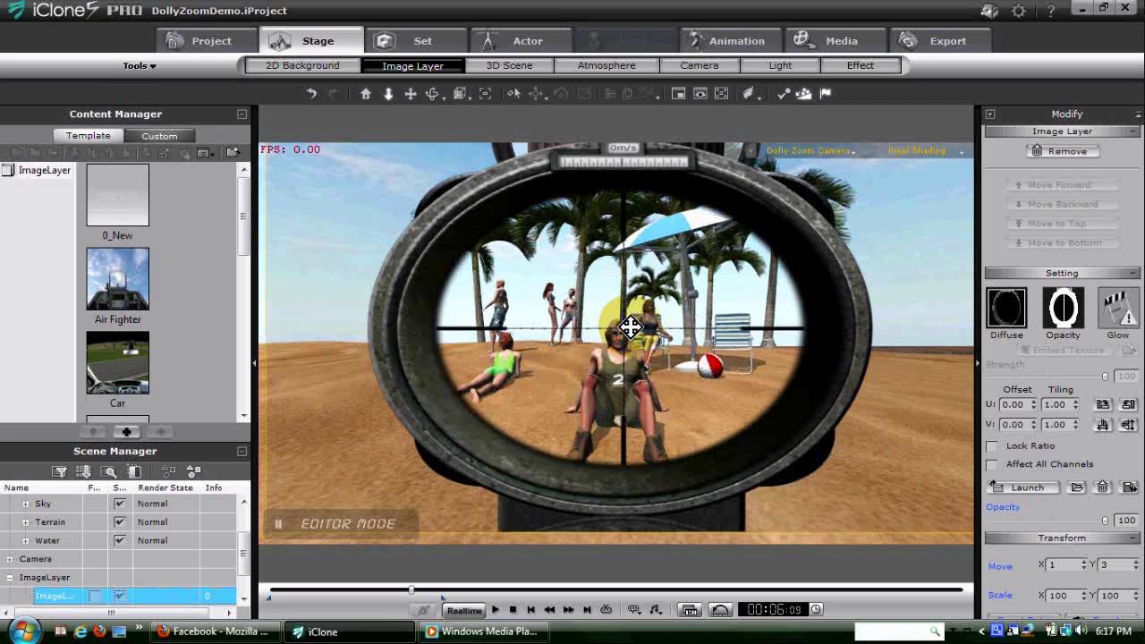
scroll(630, 329, "up", 2)
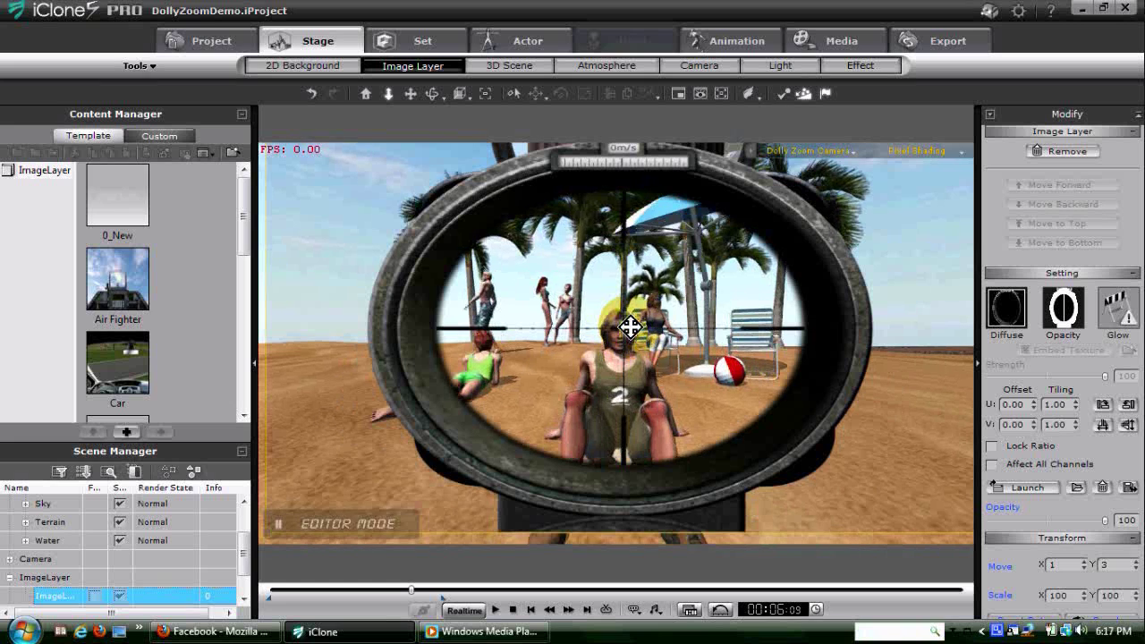
scroll(630, 329, "up", 3)
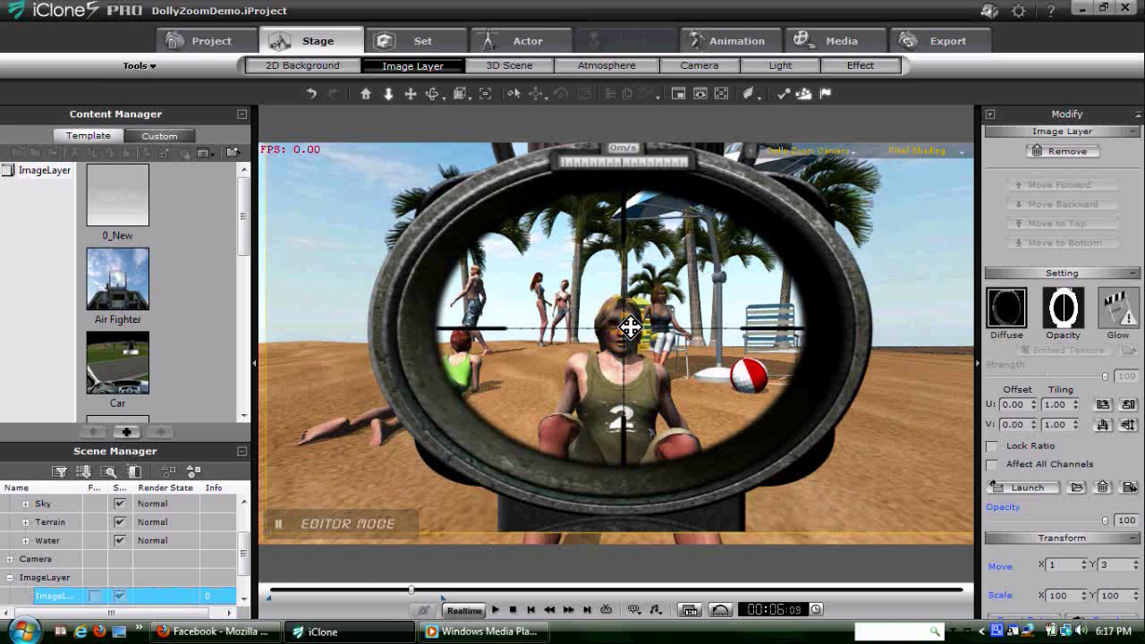
scroll(631, 328, "up", 3)
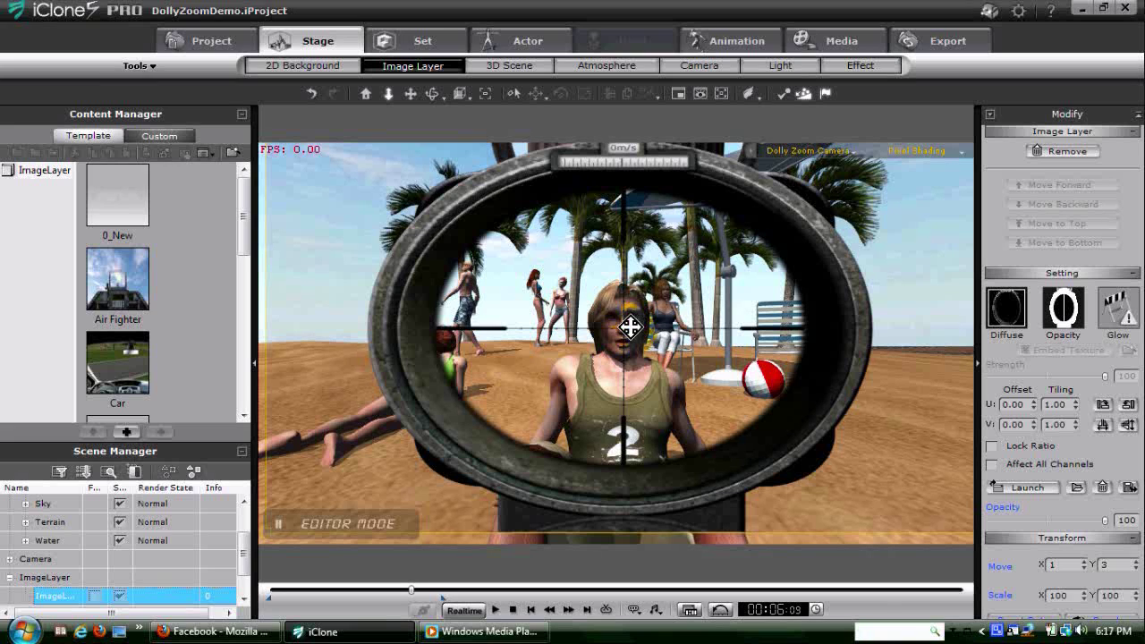
- Scrub back to frame 1 and show the Timeline with the Dolly Zoom Camera's Transform and Lens tracks
left_click(410, 592)
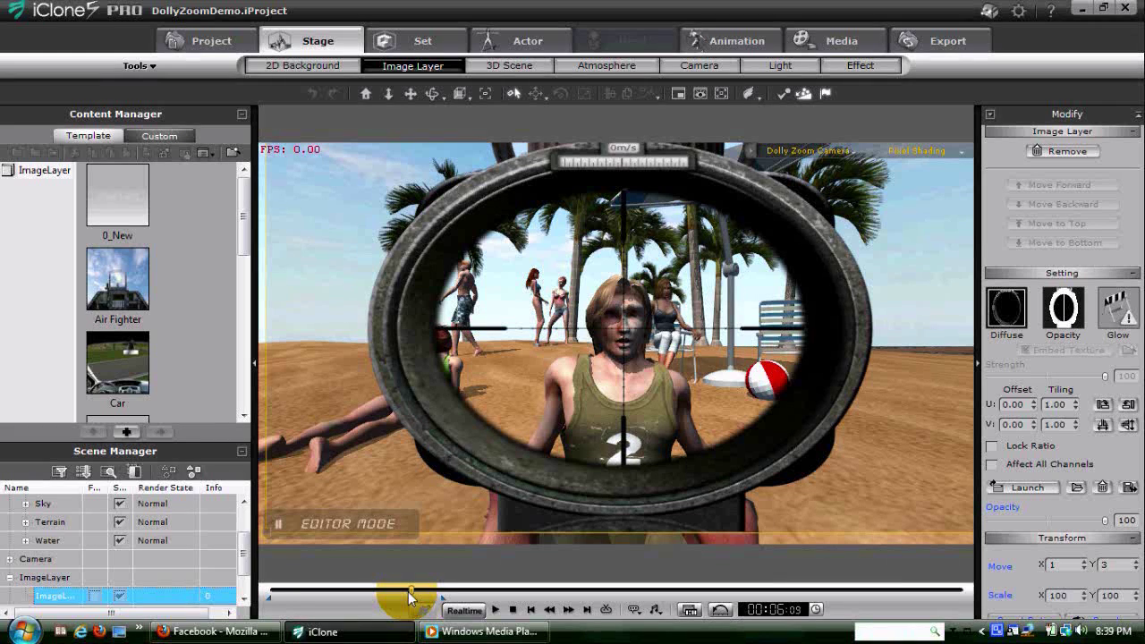
left_click_drag(411, 594, 258, 604)
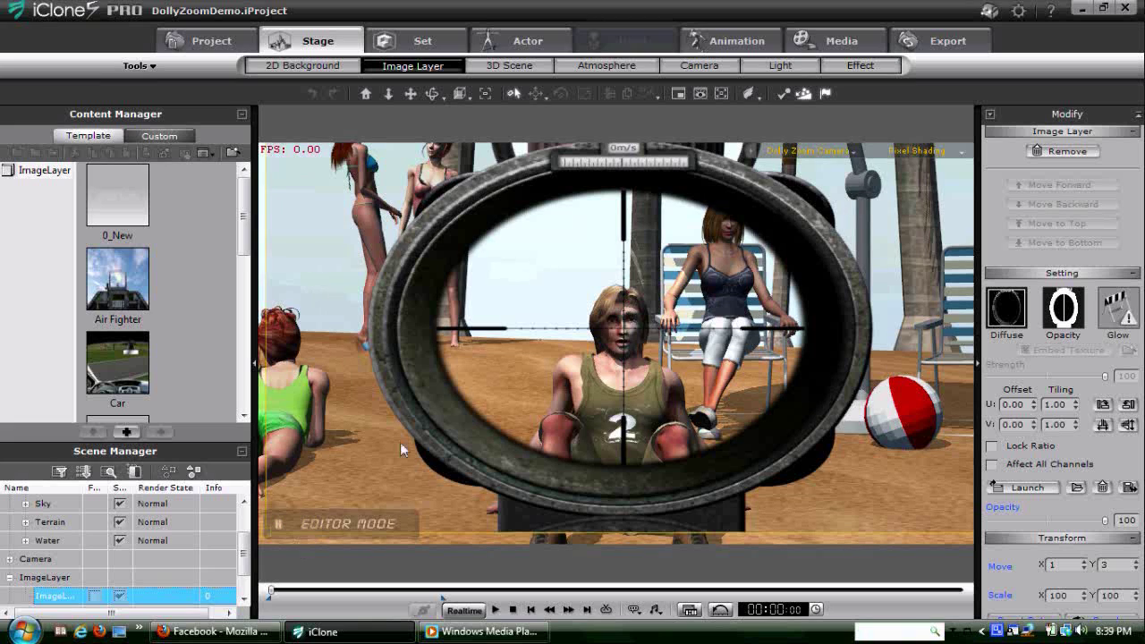
left_click(688, 609)
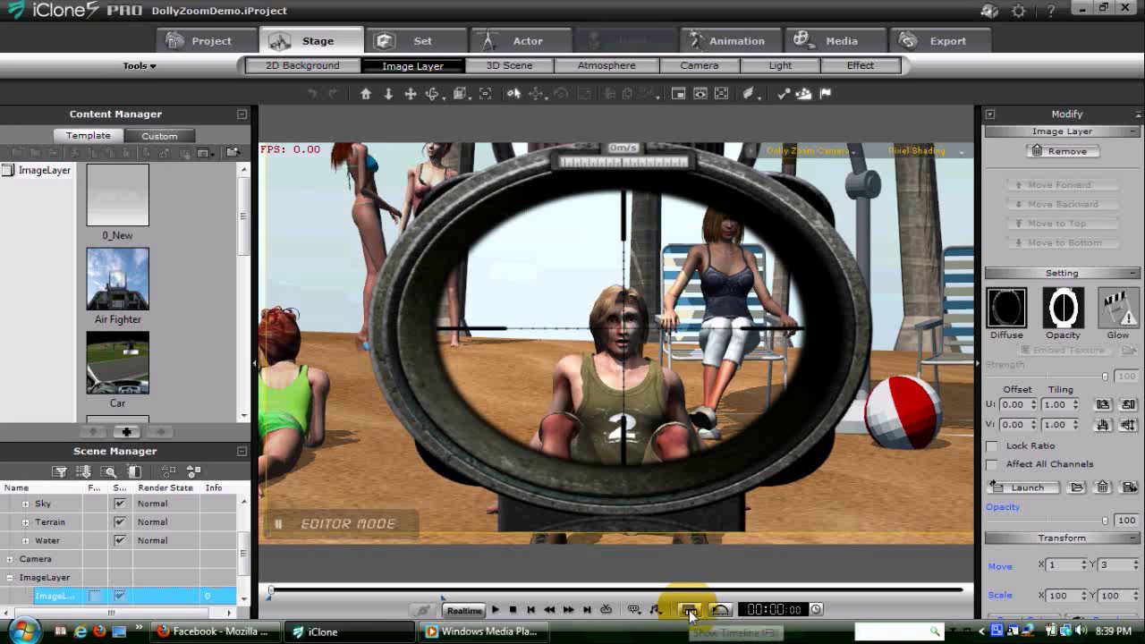
left_click(688, 609)
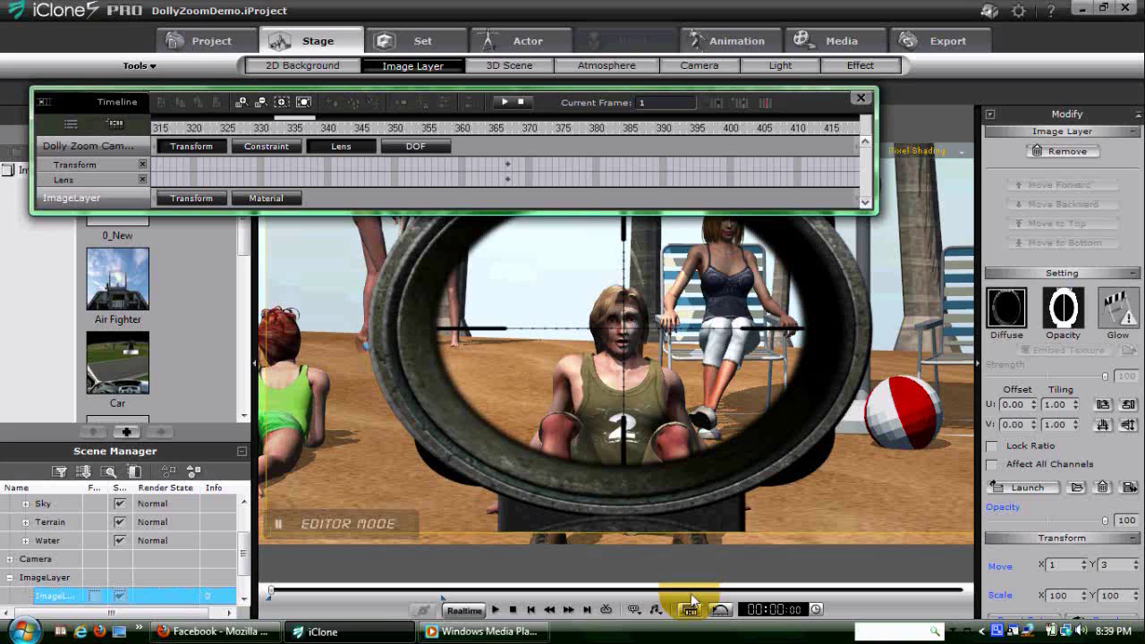
- Zoom the timeline out to frames 0–400 and key the camera dollied closer at frame 55
left_click(262, 103)
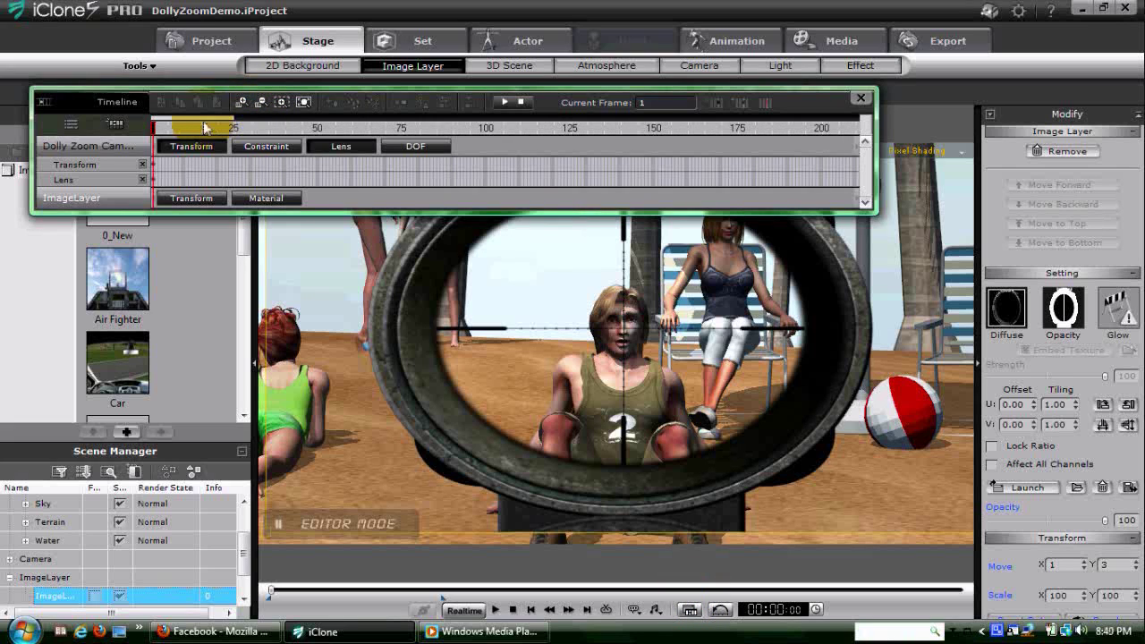
left_click(261, 101)
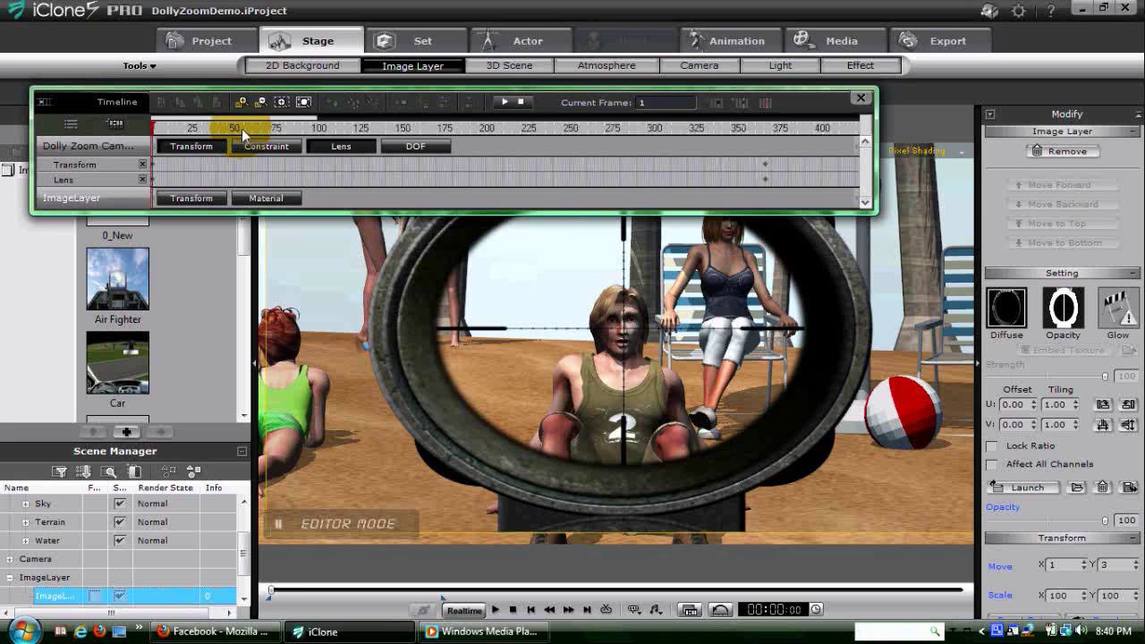
left_click(241, 128)
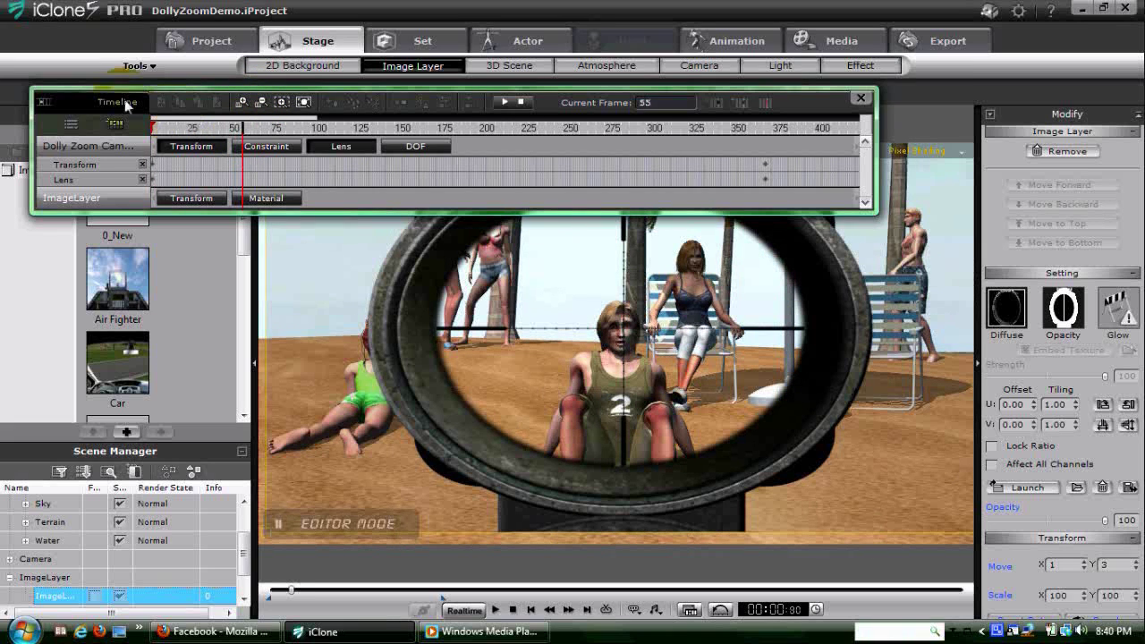
left_click_drag(128, 105, 124, 132)
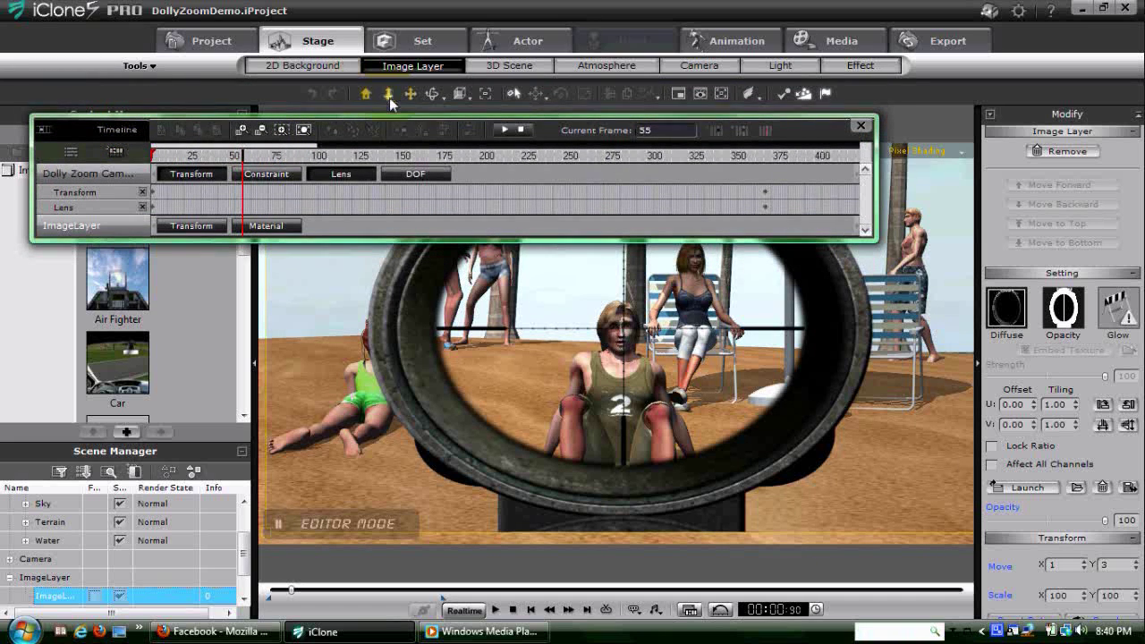
left_click(635, 358)
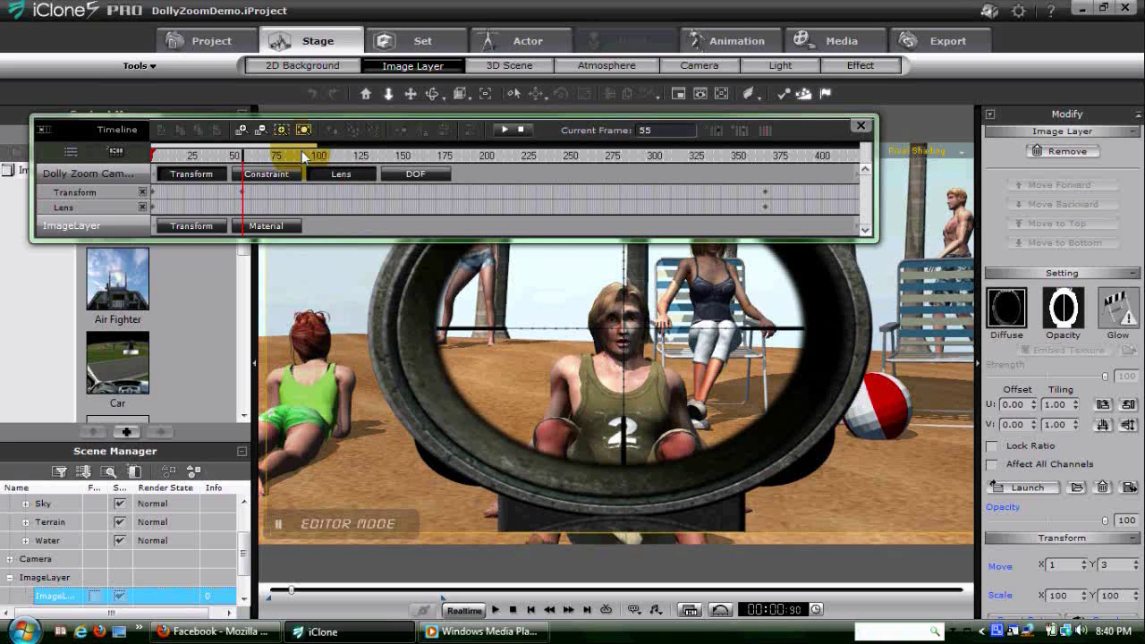
left_click_drag(302, 156, 334, 155)
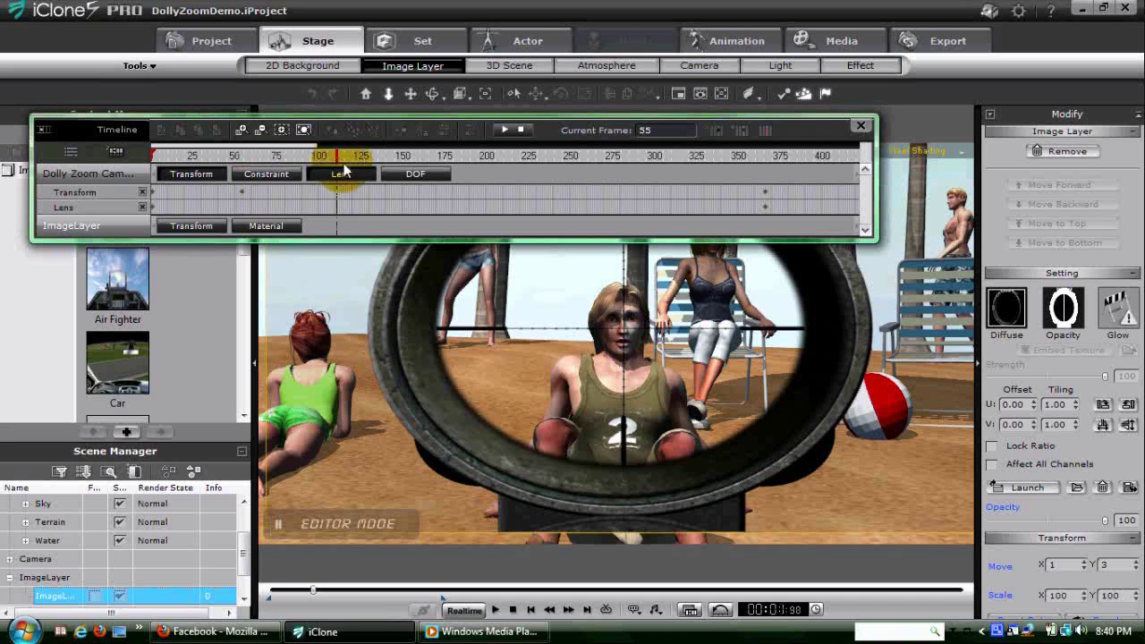
- Dolly the camera at frames 111, 181, 241 and 300 to add Transform keys there
left_click(336, 155)
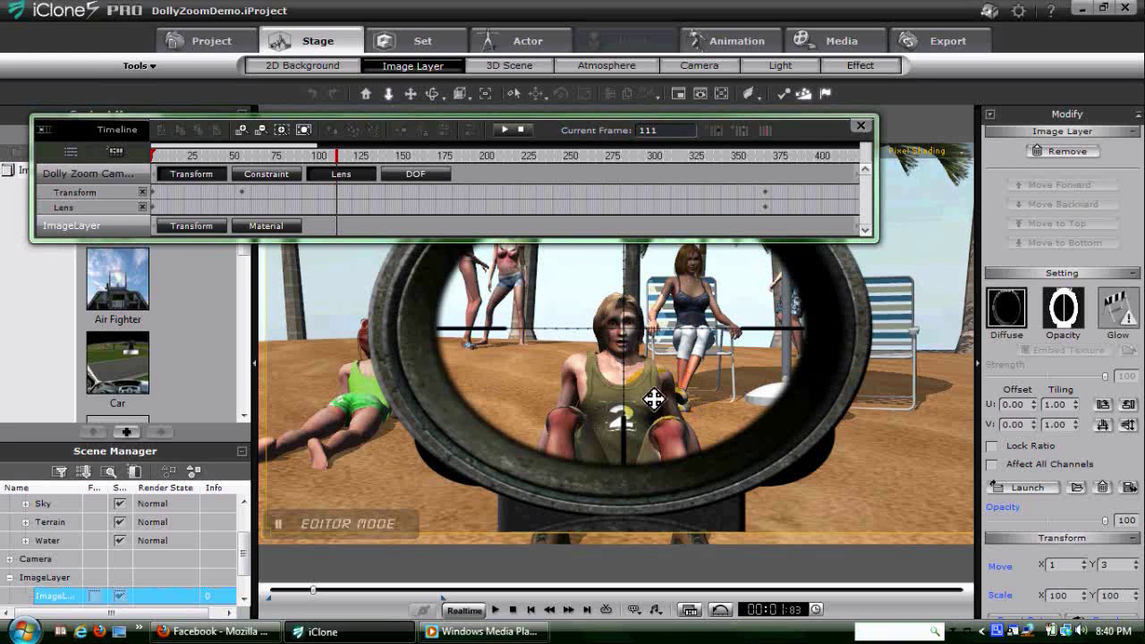
scroll(654, 400, "up", 3)
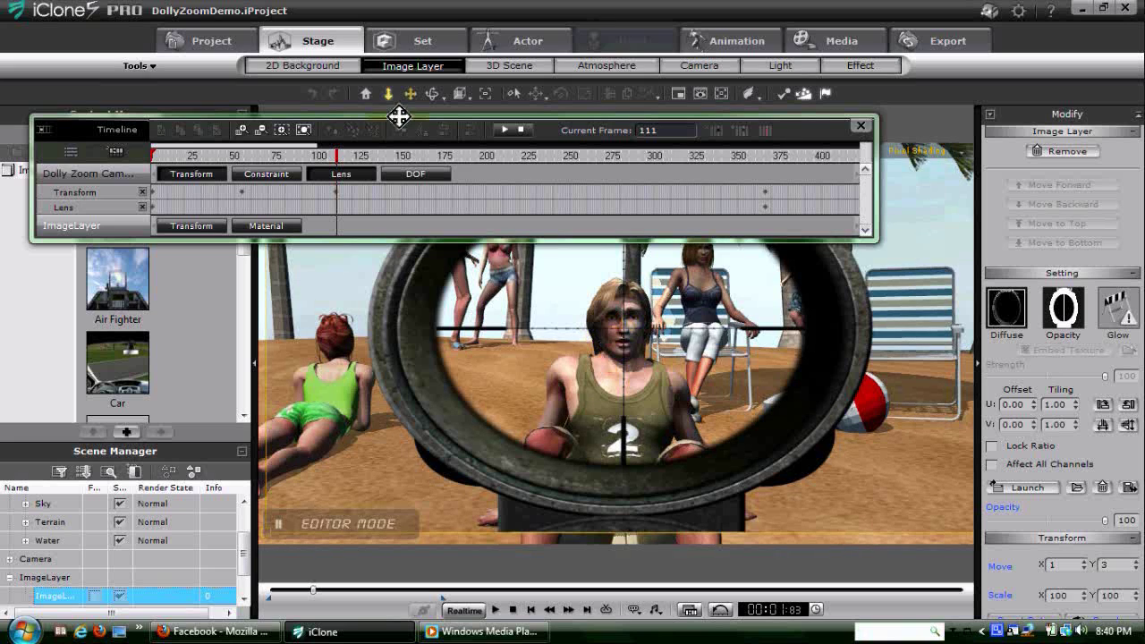
left_click(452, 161)
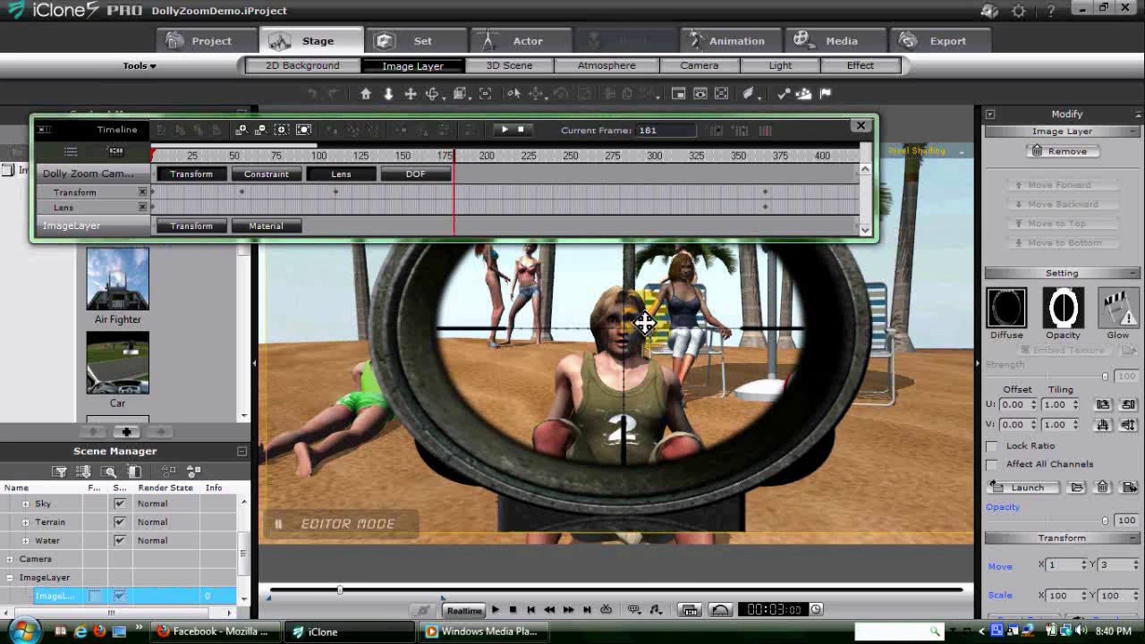
scroll(644, 324, "up", 3)
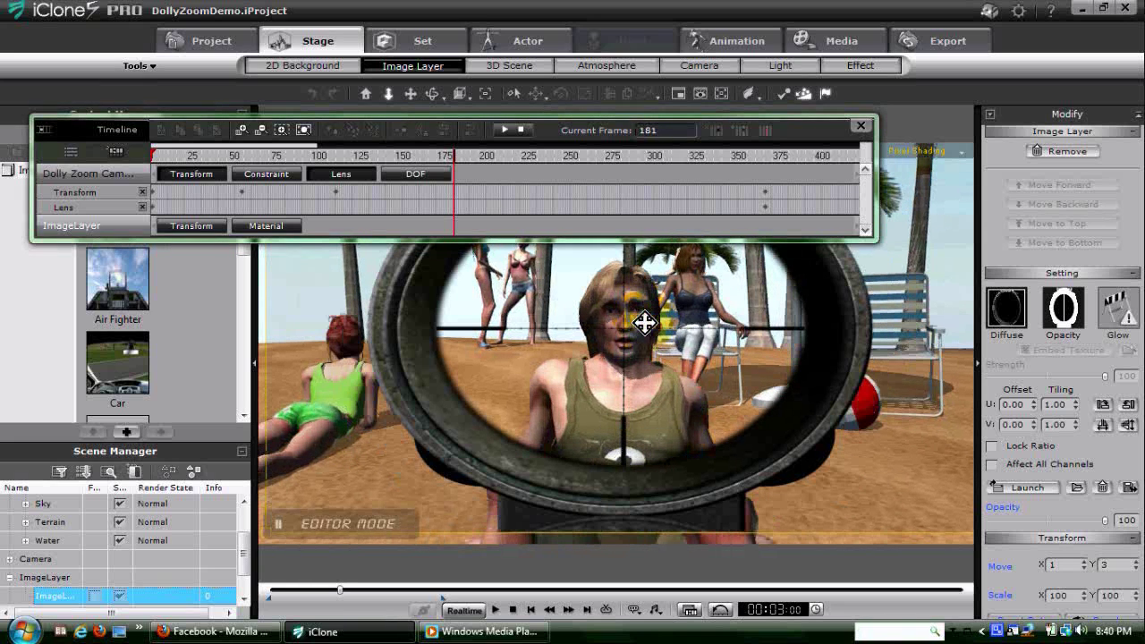
scroll(644, 324, "down", 2)
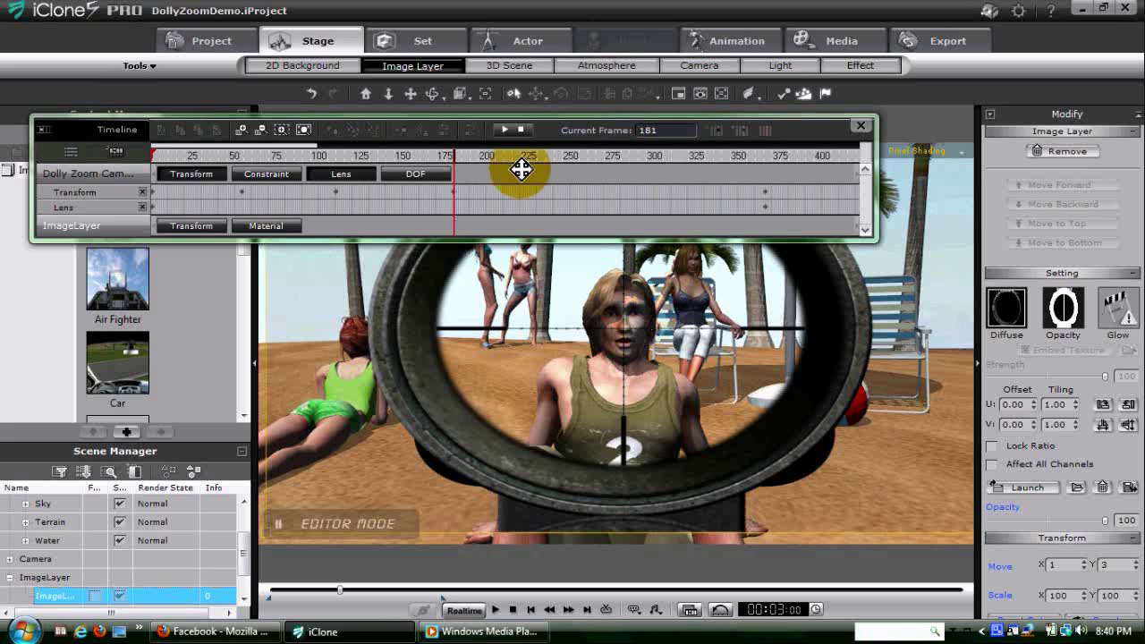
left_click(555, 158)
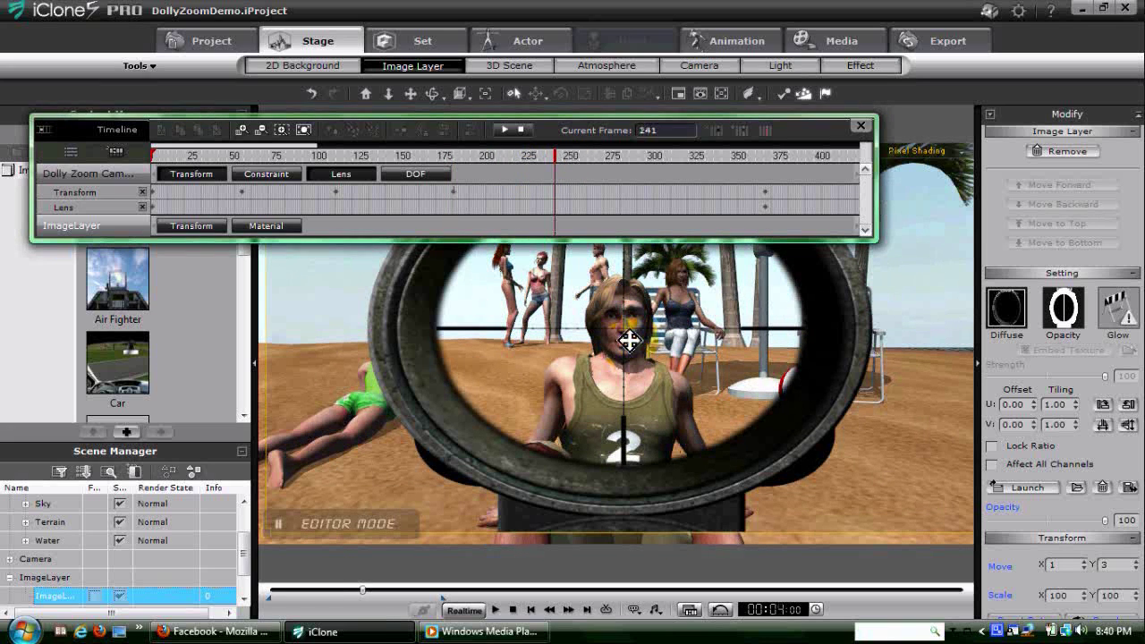
scroll(628, 342, "up", 2)
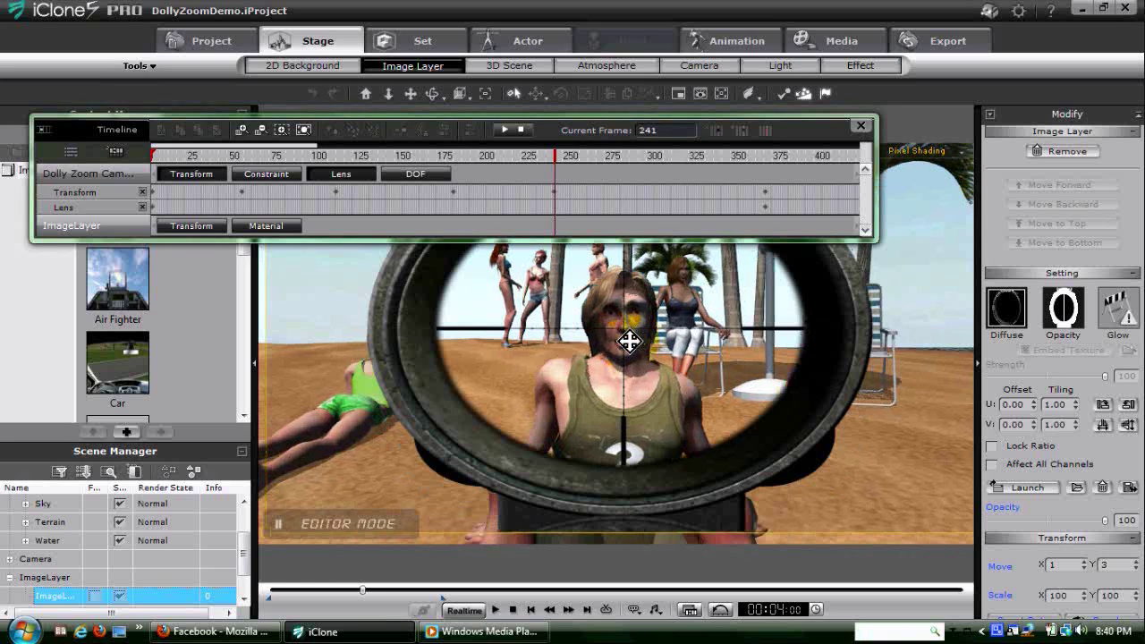
left_click(656, 156)
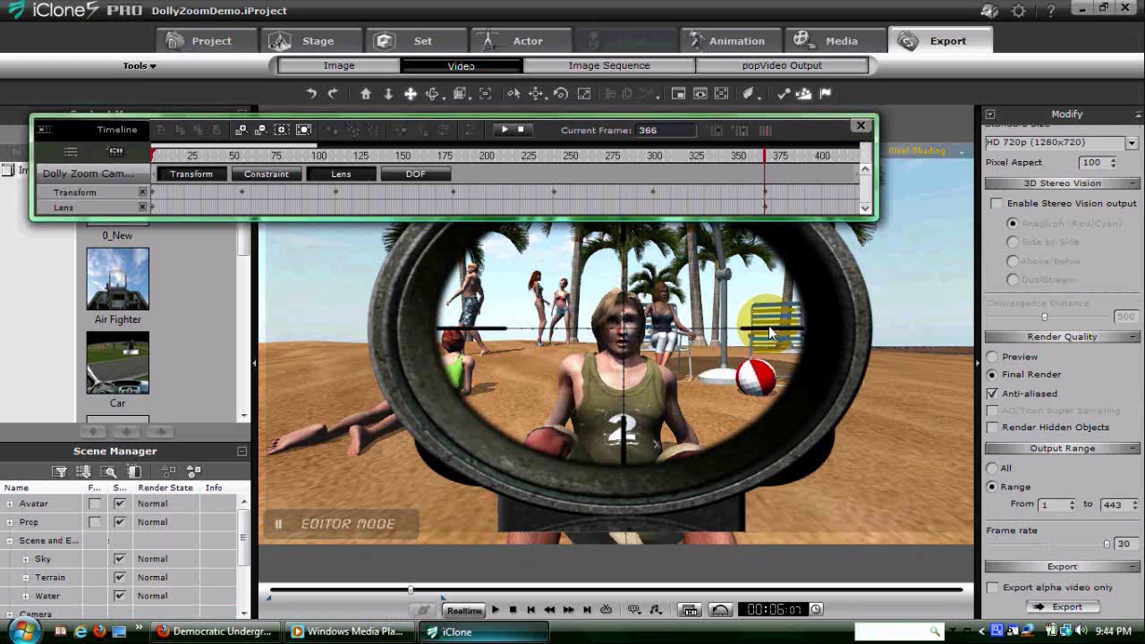
- Close the Timeline, stop playback at the start, and remove the Scope layer under ImageLayer
left_click(860, 125)
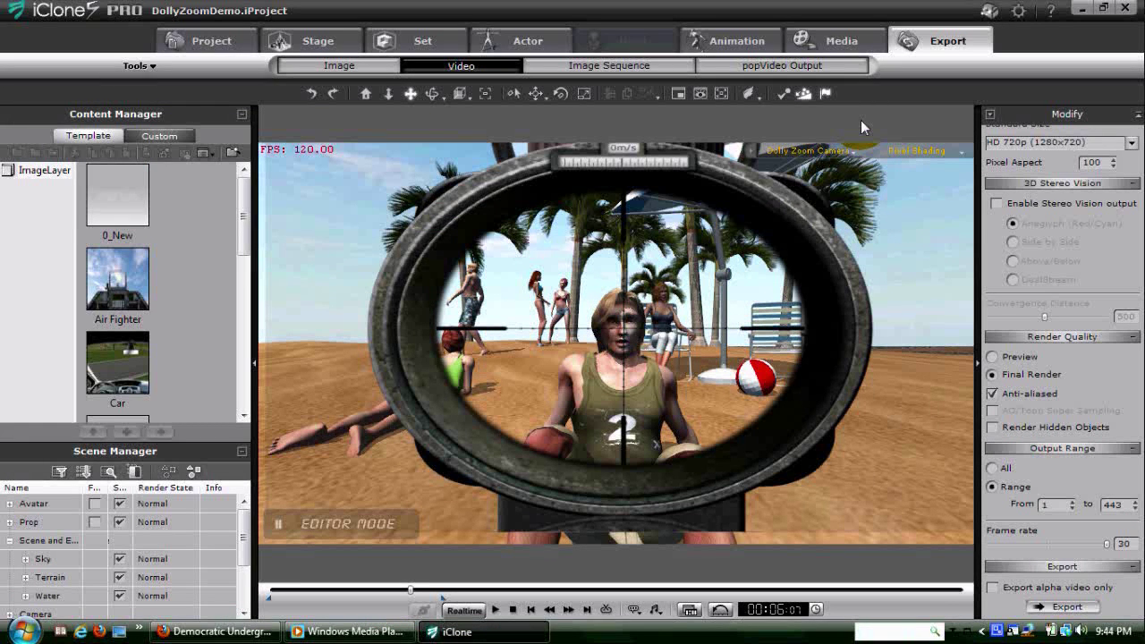
left_click(511, 606)
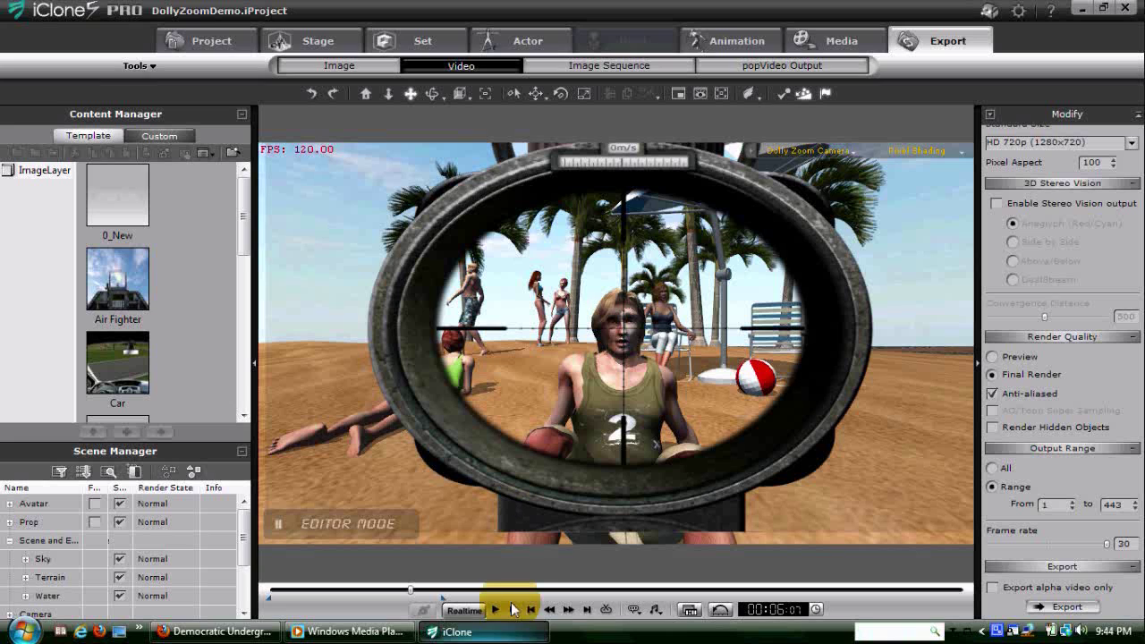
left_click(513, 608)
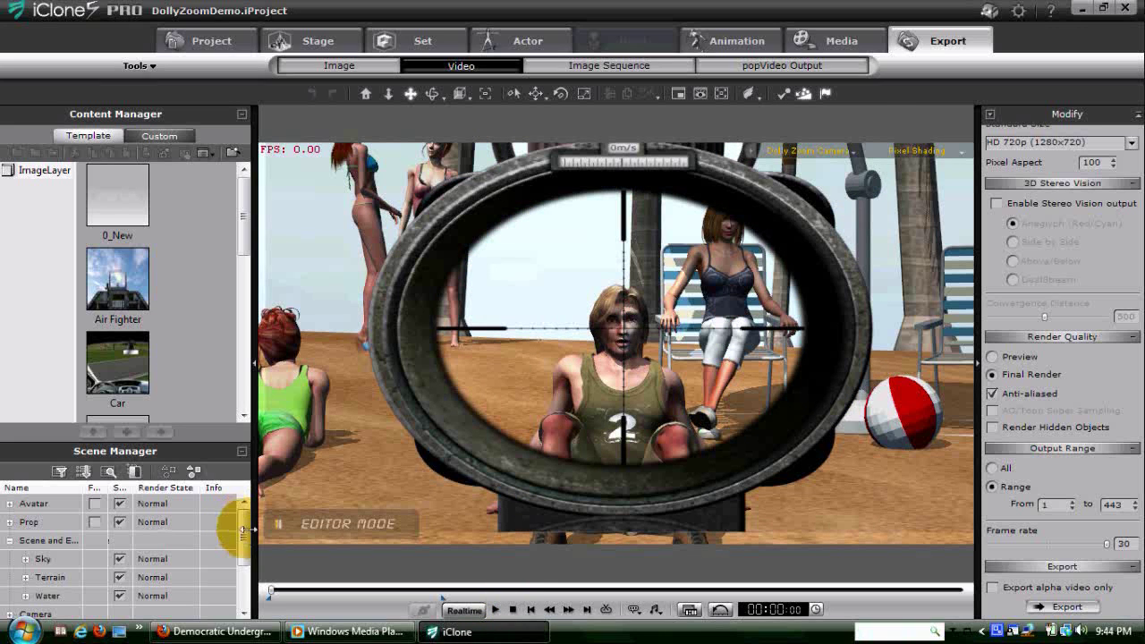
scroll(228, 608, "down", 1)
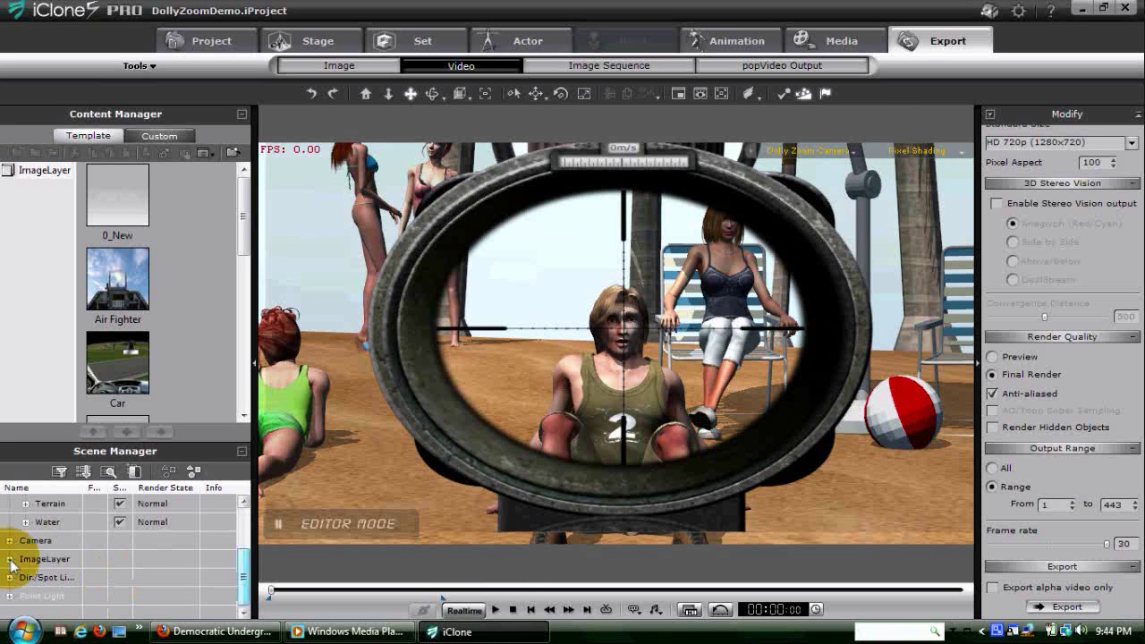
double_click(50, 560)
left_click(54, 579)
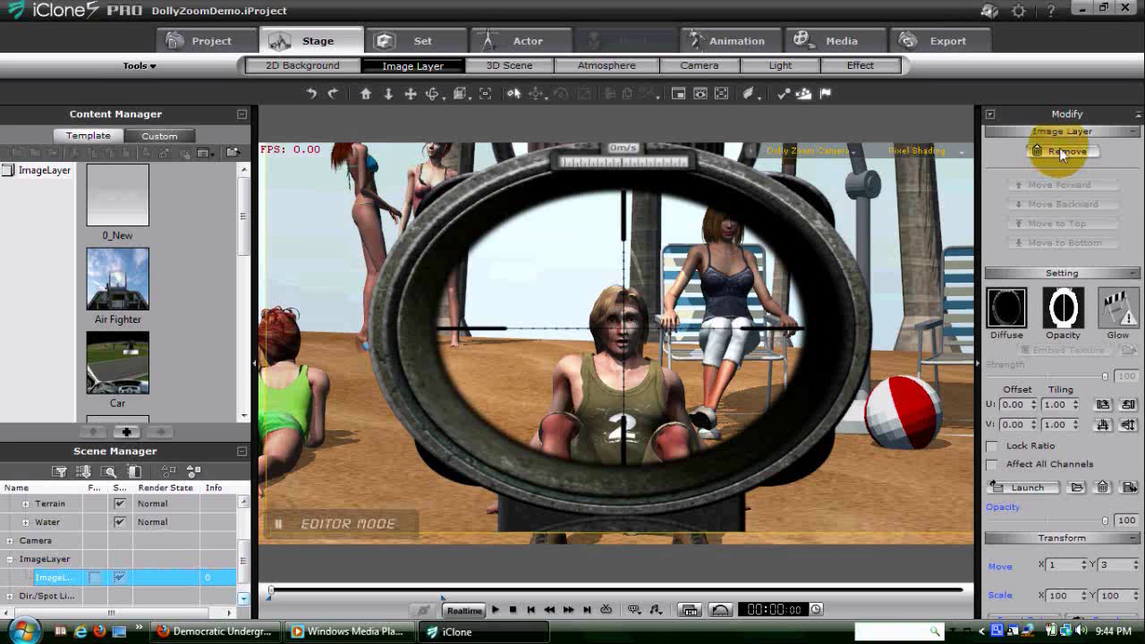
left_click(1059, 149)
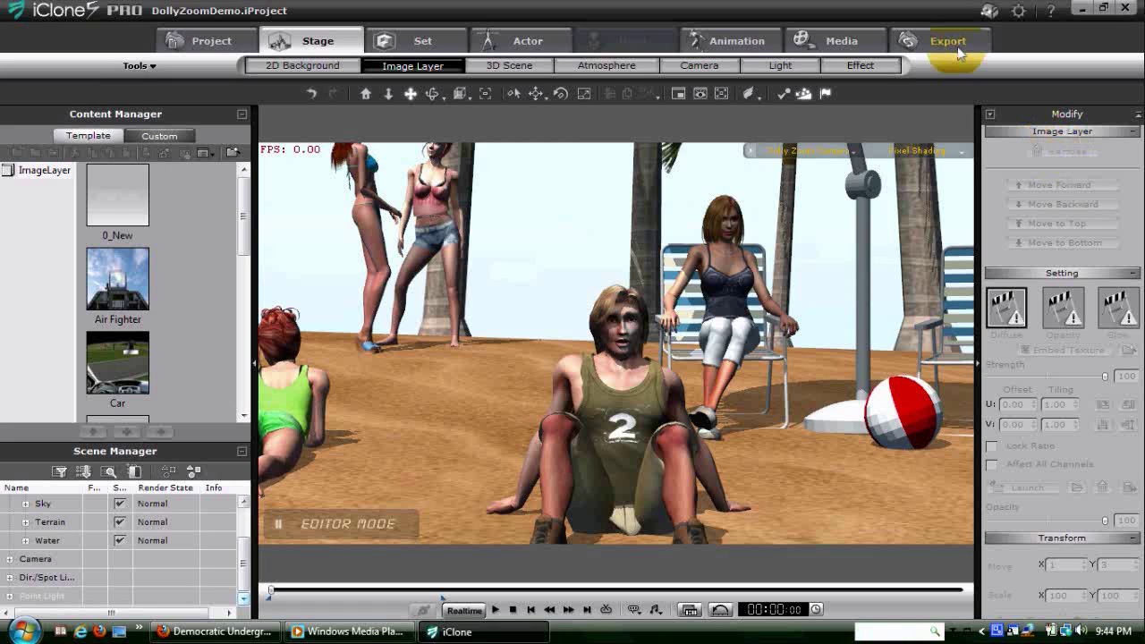
- Export frames 1–443 as an HD 720p WMV video named 'DollyZoonDemo'
left_click(953, 47)
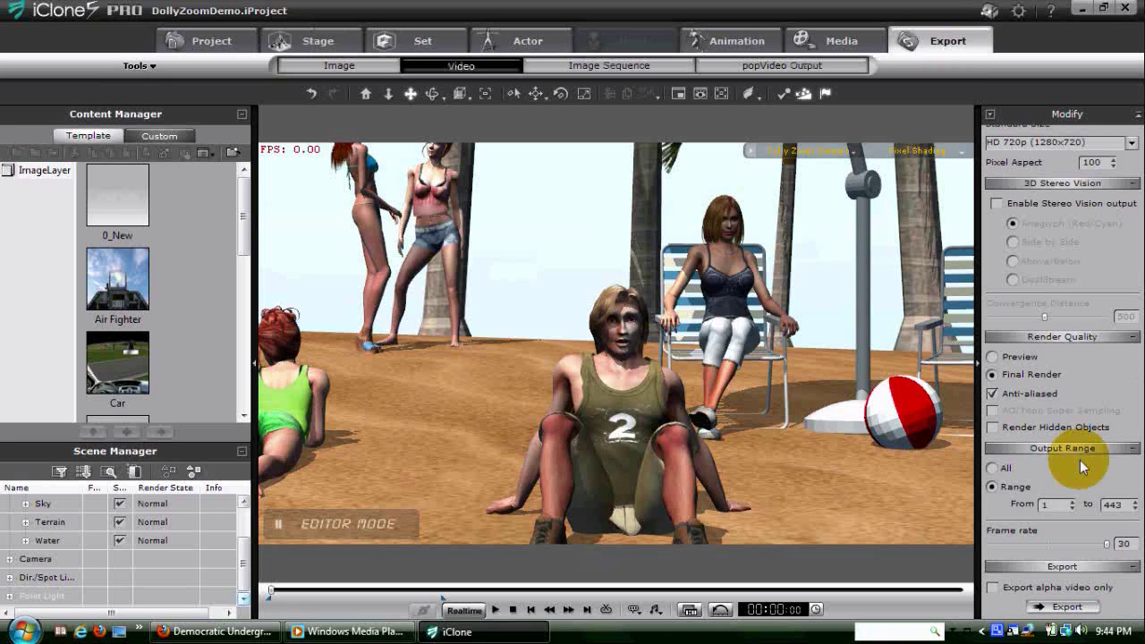
left_click(1067, 607)
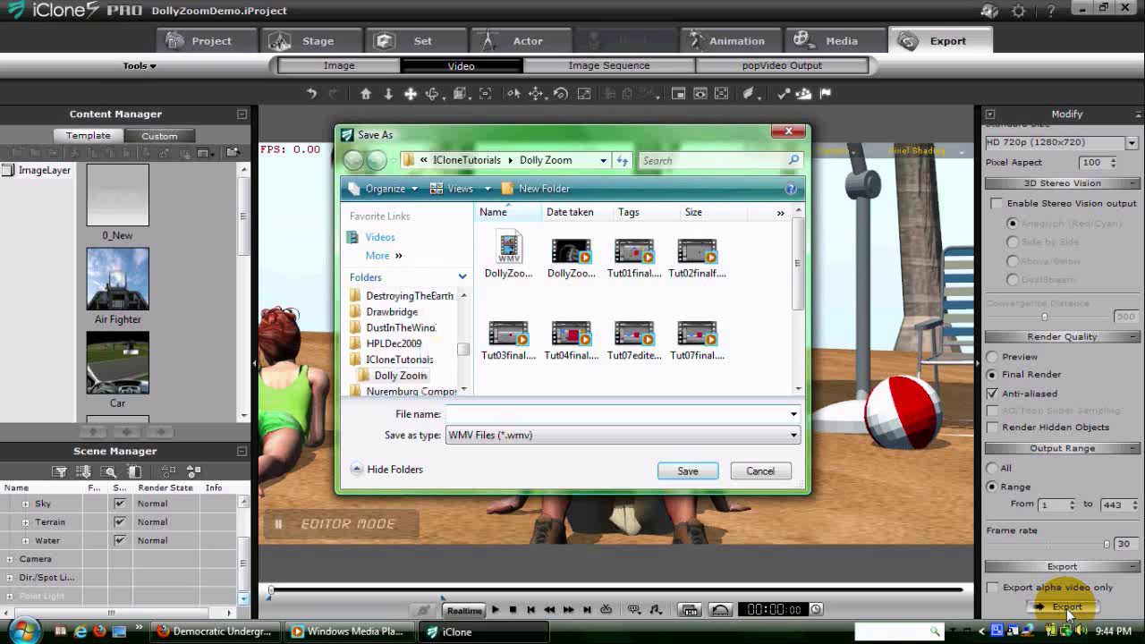
type("Doll")
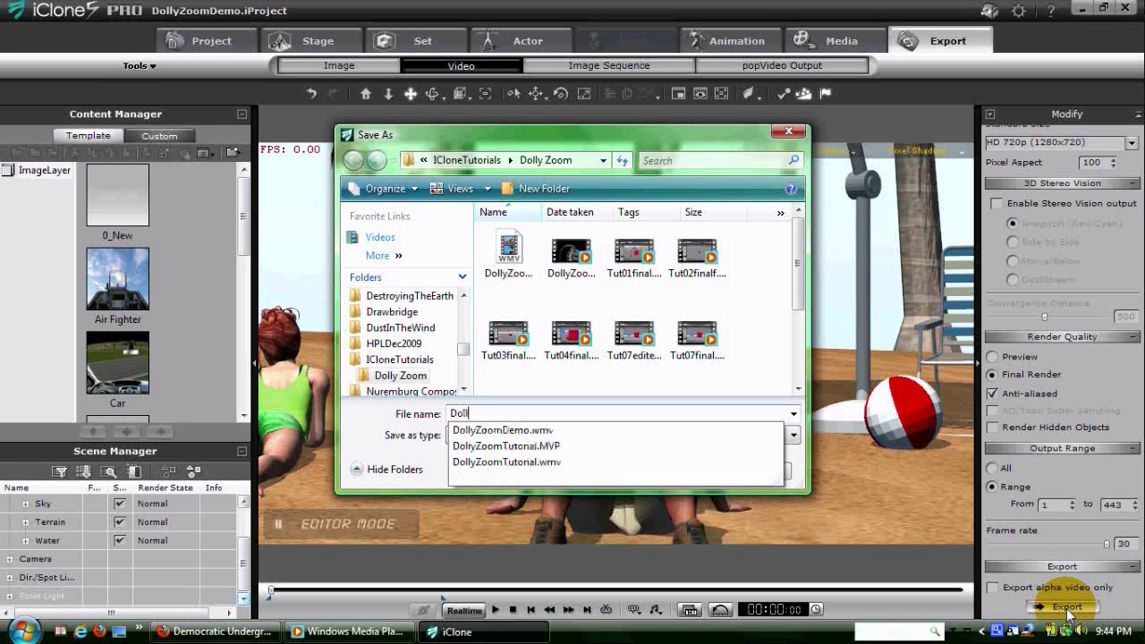
type("yZoon")
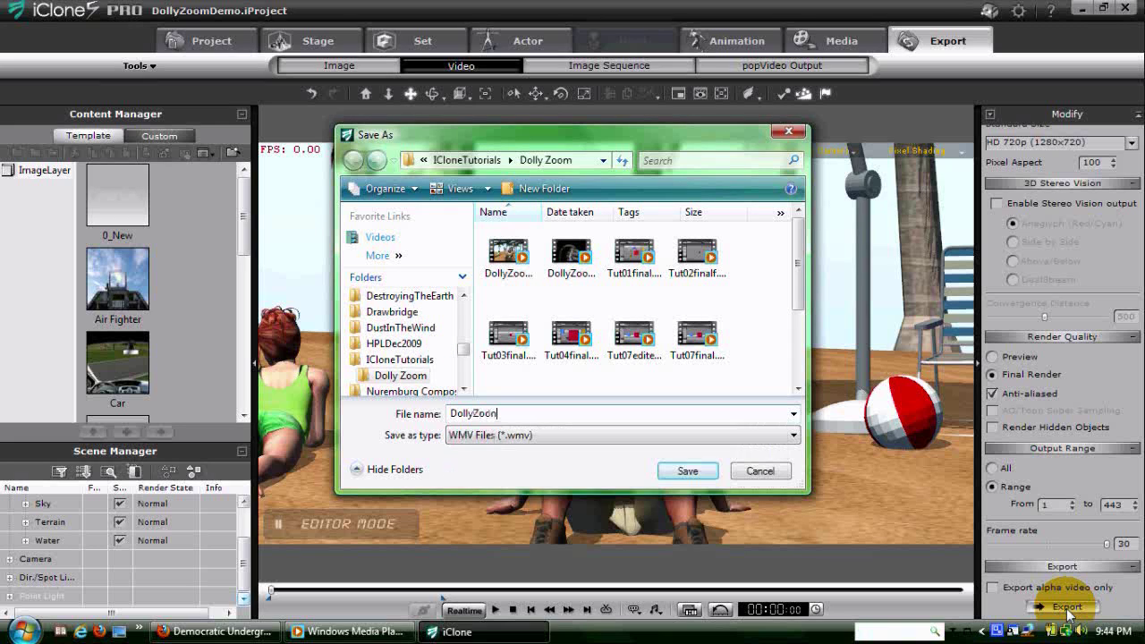
type("Demo")
key("Return")
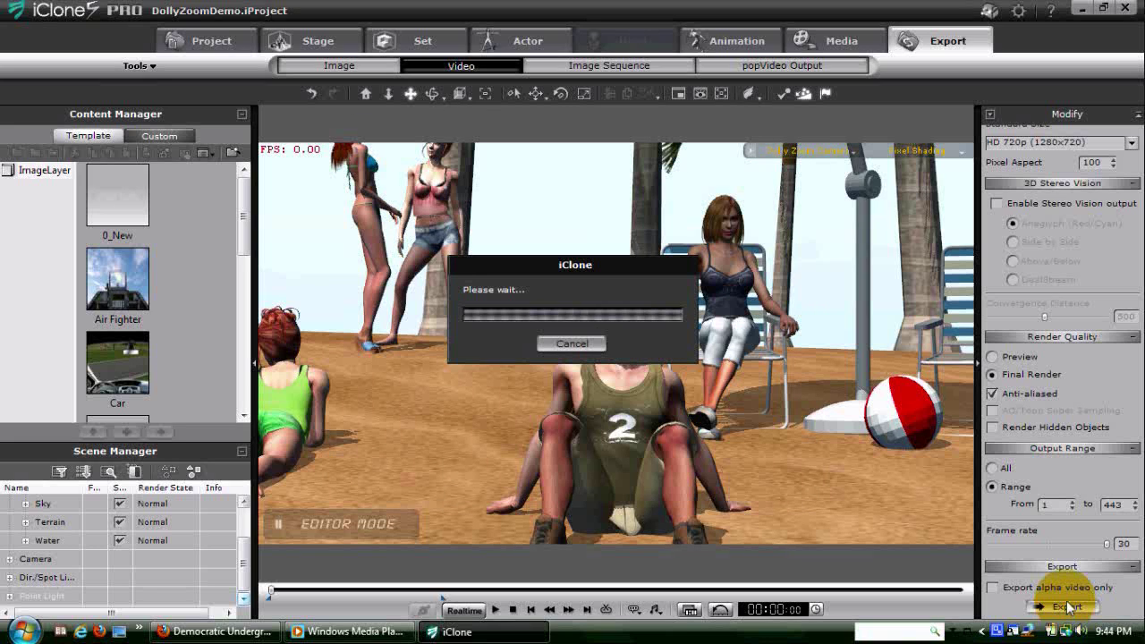